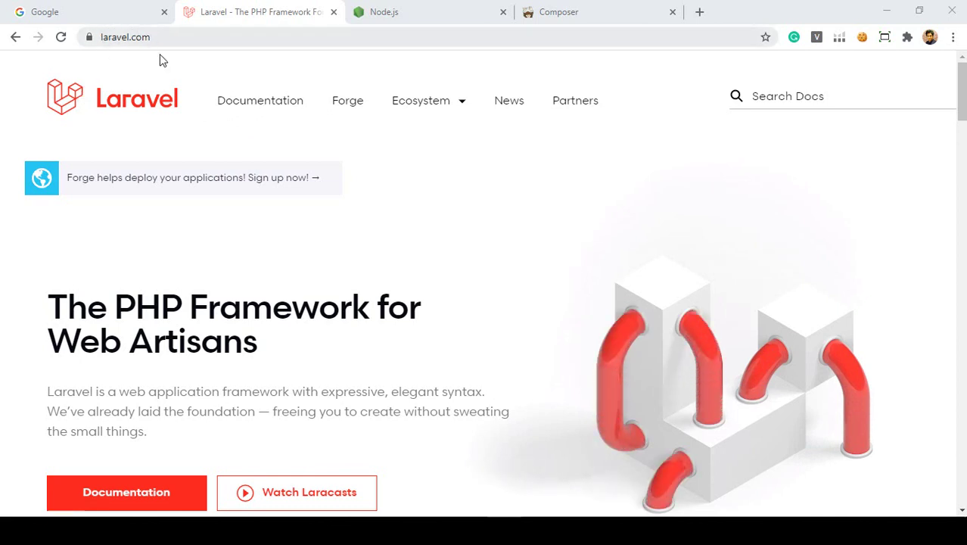
Open the Laravel 8.x documentation, look through the available versions, and go to the Installation Via Composer section.
{"action": "left_click", "coordinate": [247, 103]}
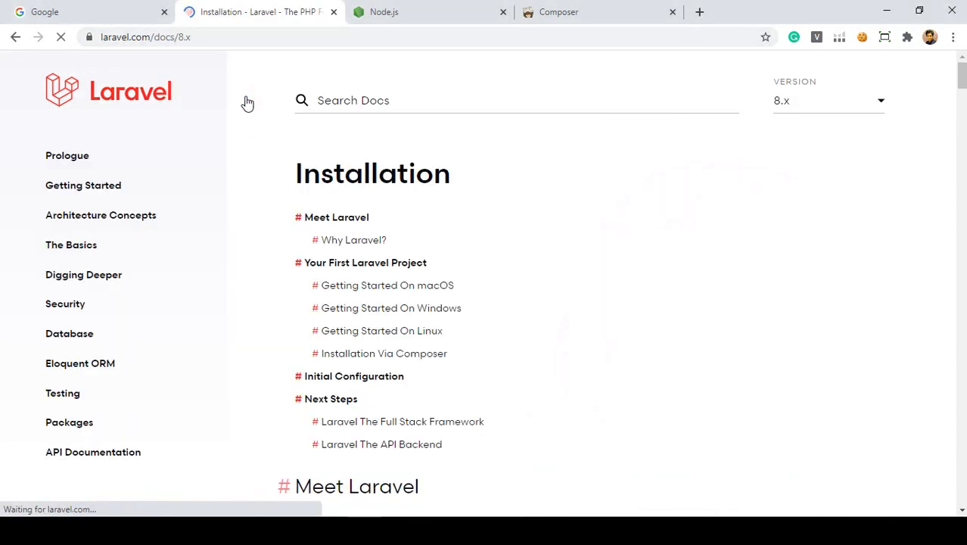
{"action": "left_click", "coordinate": [71, 188]}
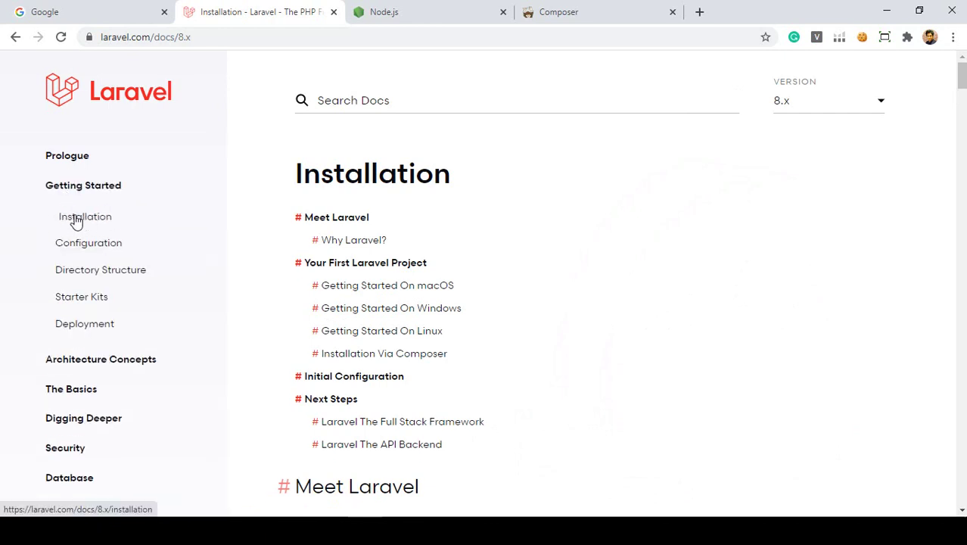
{"action": "left_click", "coordinate": [88, 189]}
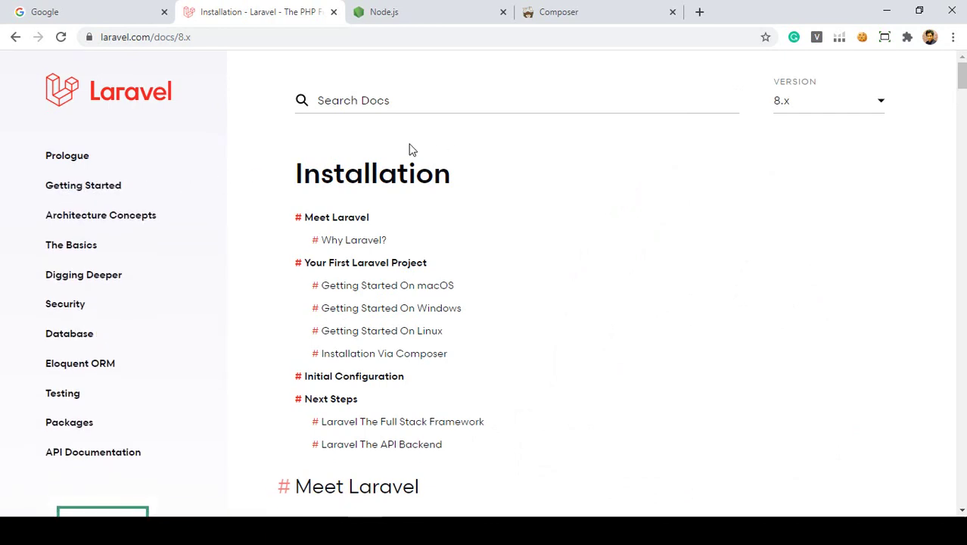
{"action": "left_click", "coordinate": [830, 98]}
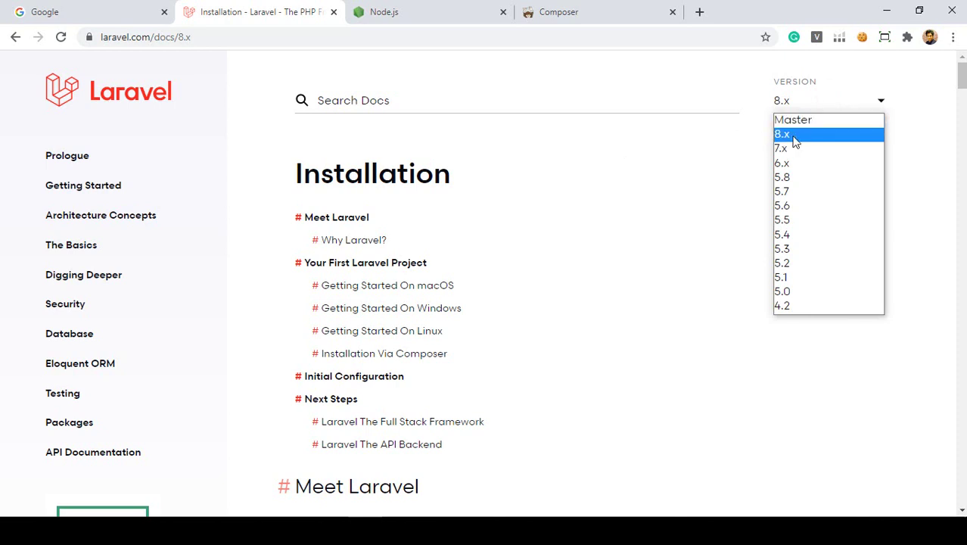
{"action": "left_click", "coordinate": [294, 176]}
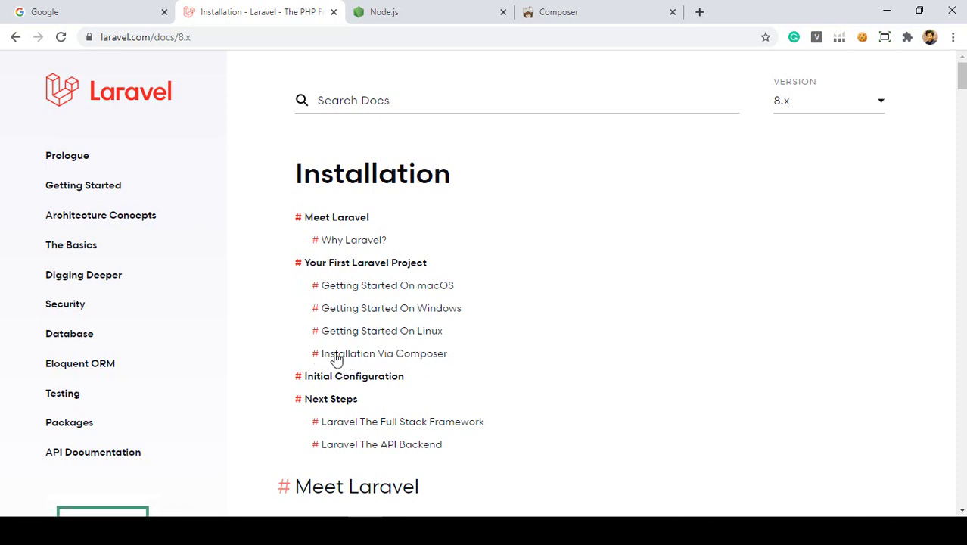
{"action": "left_click", "coordinate": [394, 352]}
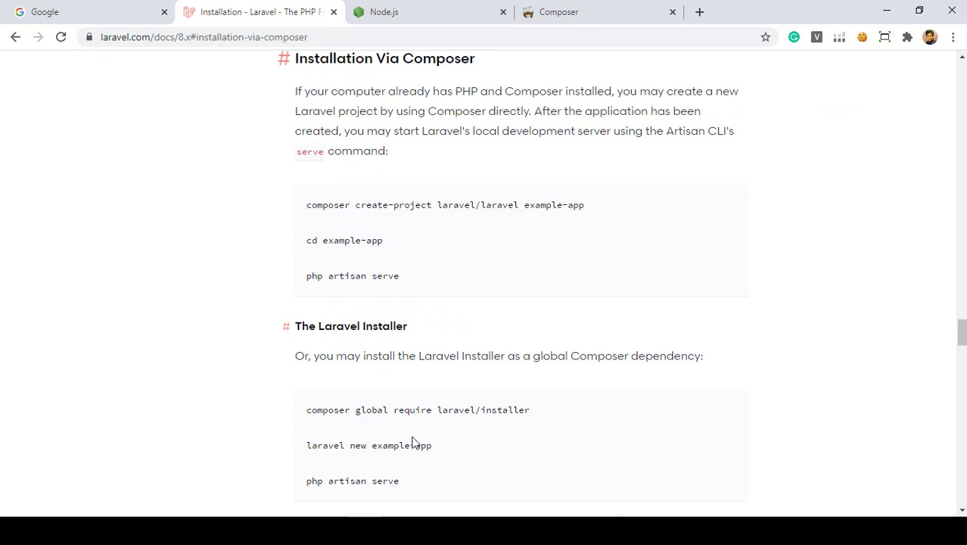
Switch to the XAMPP Control Panel and start the Apache and MySQL modules.
{"action": "key", "text": "alt+Tab"}
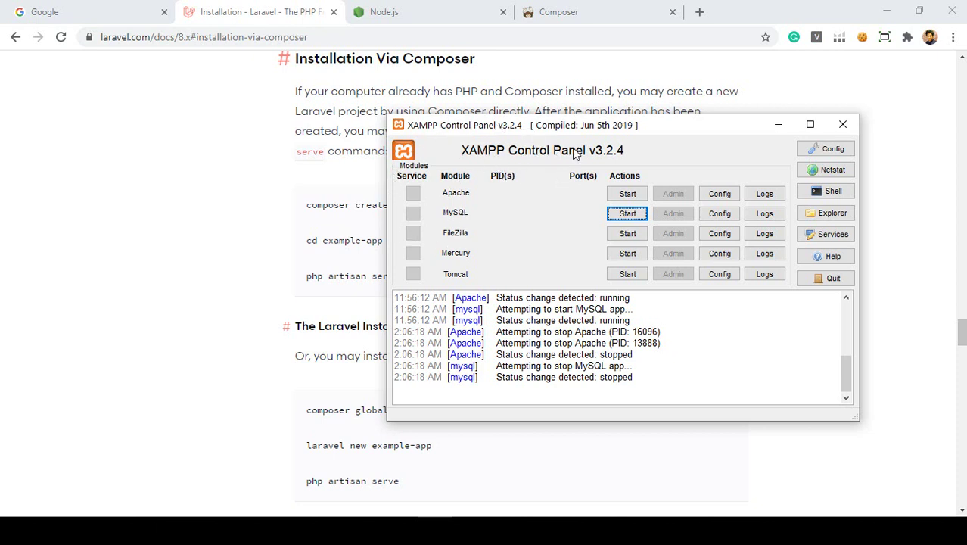
{"action": "left_click_drag", "start_coordinate": [541, 126], "coordinate": [543, 137]}
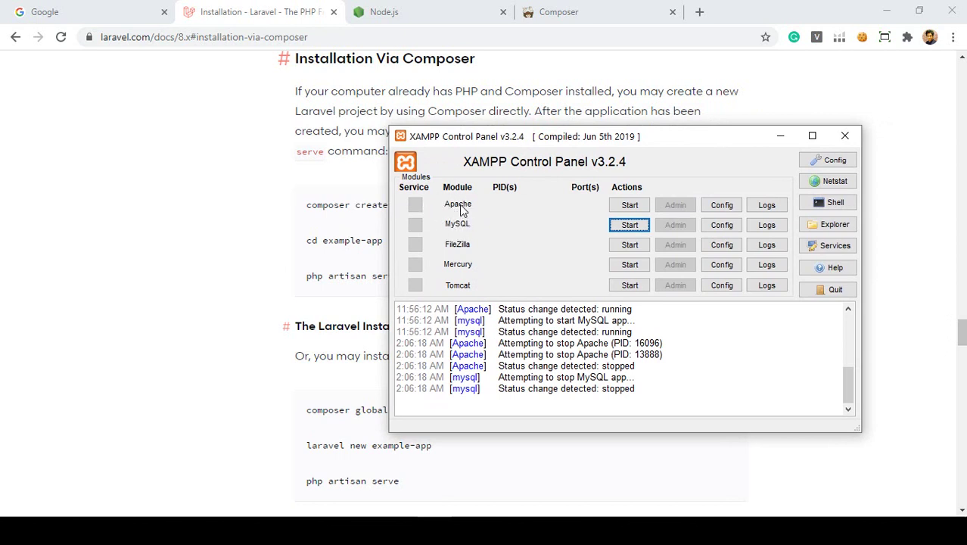
{"action": "left_click", "coordinate": [628, 205]}
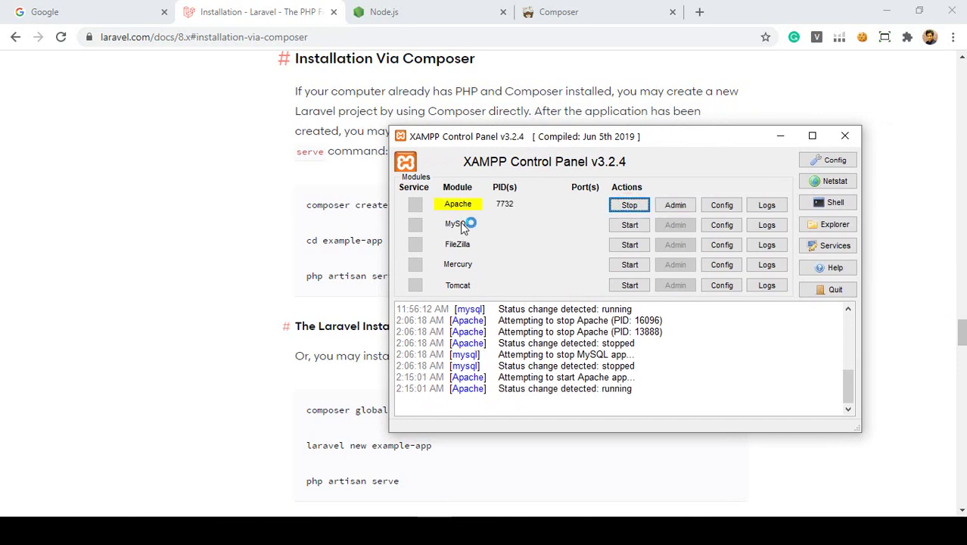
{"action": "left_click", "coordinate": [630, 225]}
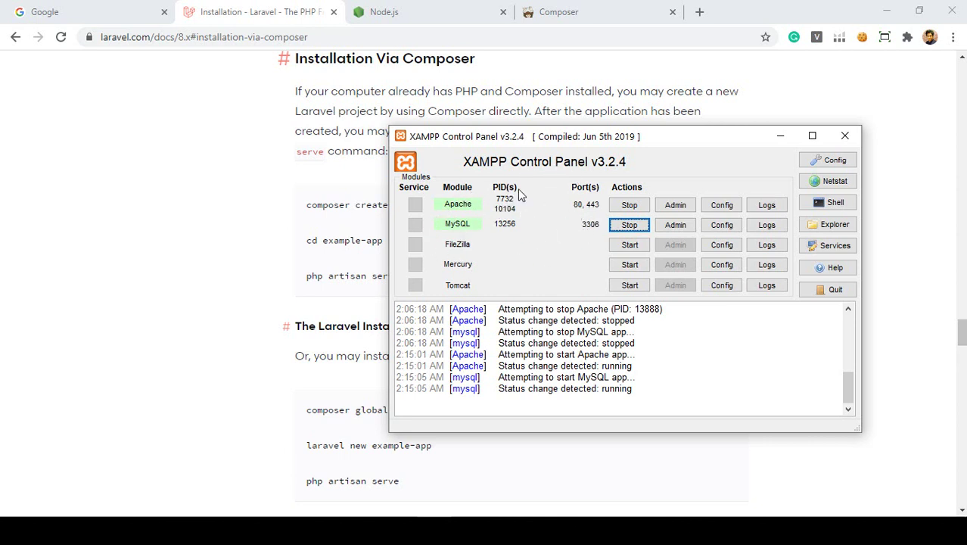
Switch to File Explorer and open the htdocs folder inside the localhost folder on Local Disk (C:).
{"action": "key", "text": "super+e"}
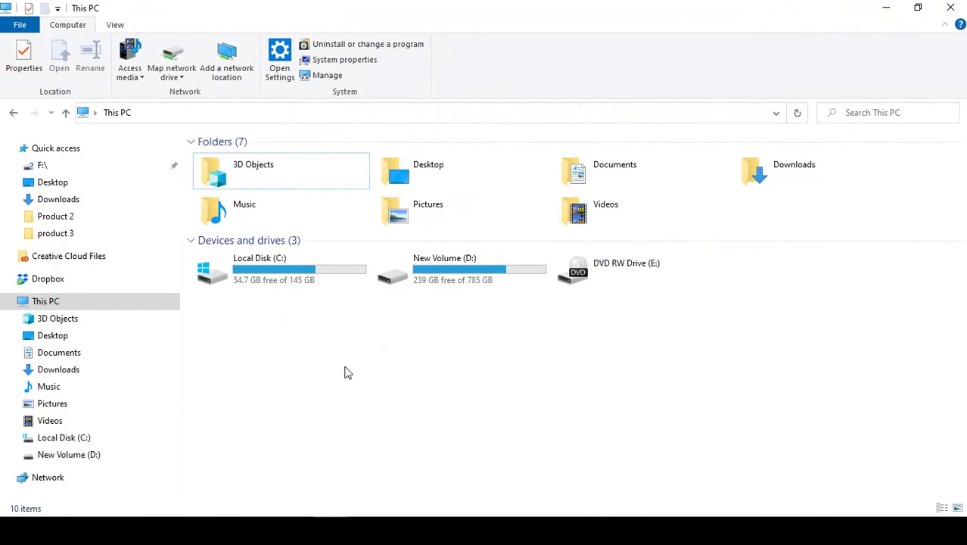
{"action": "double_click", "coordinate": [286, 274]}
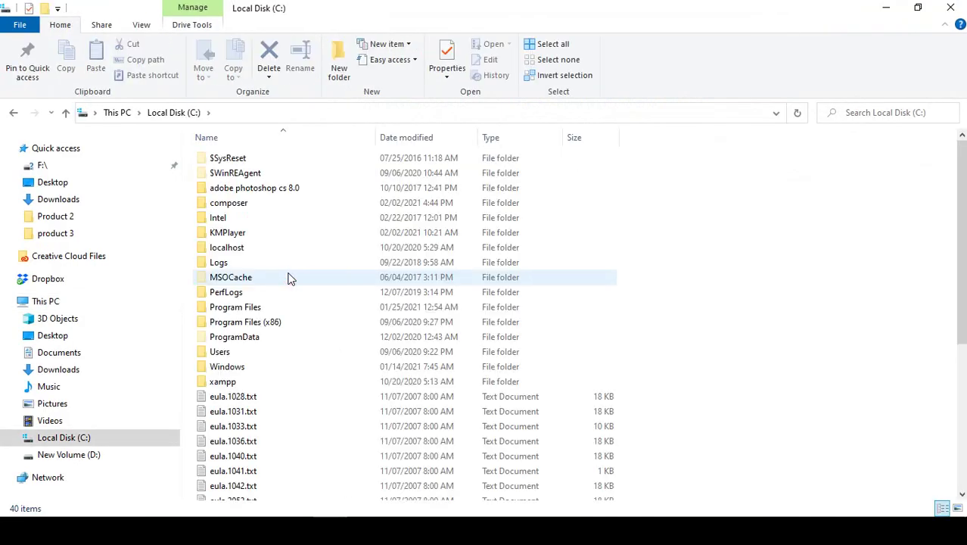
{"action": "left_click", "coordinate": [231, 383]}
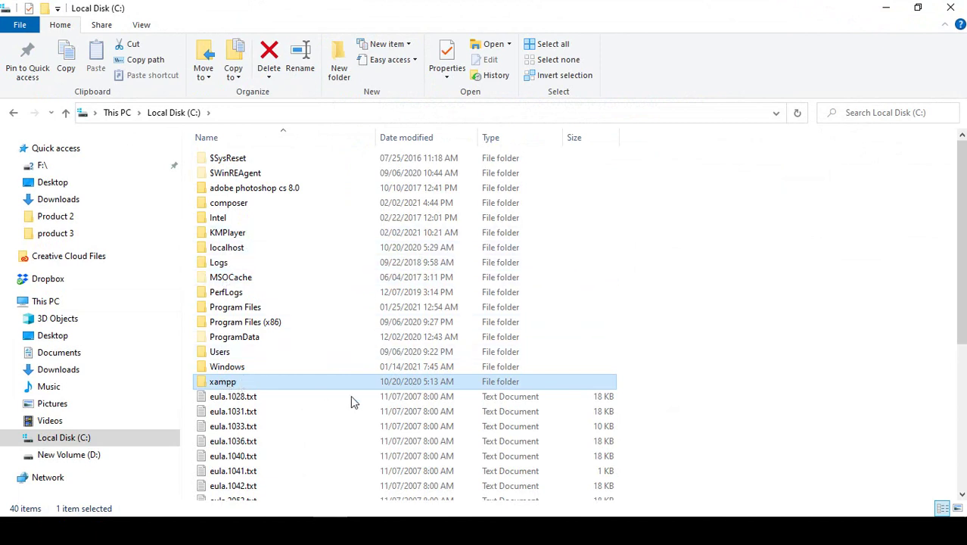
{"action": "left_click", "coordinate": [244, 251]}
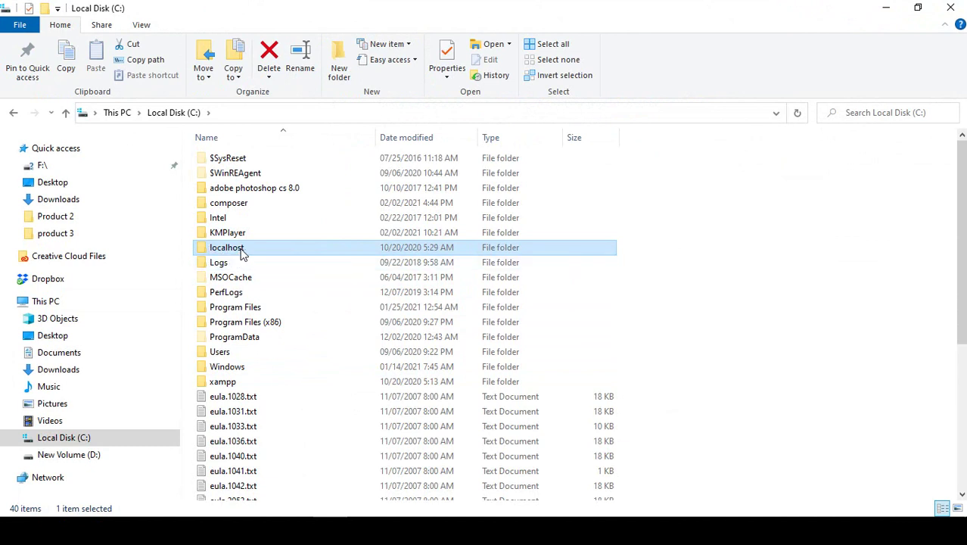
{"action": "left_click", "coordinate": [437, 522]}
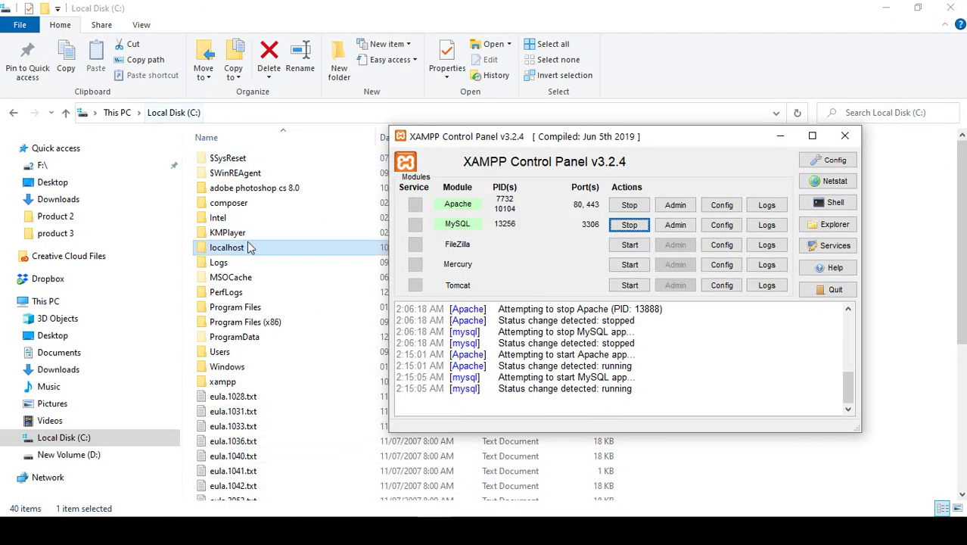
{"action": "double_click", "coordinate": [250, 248]}
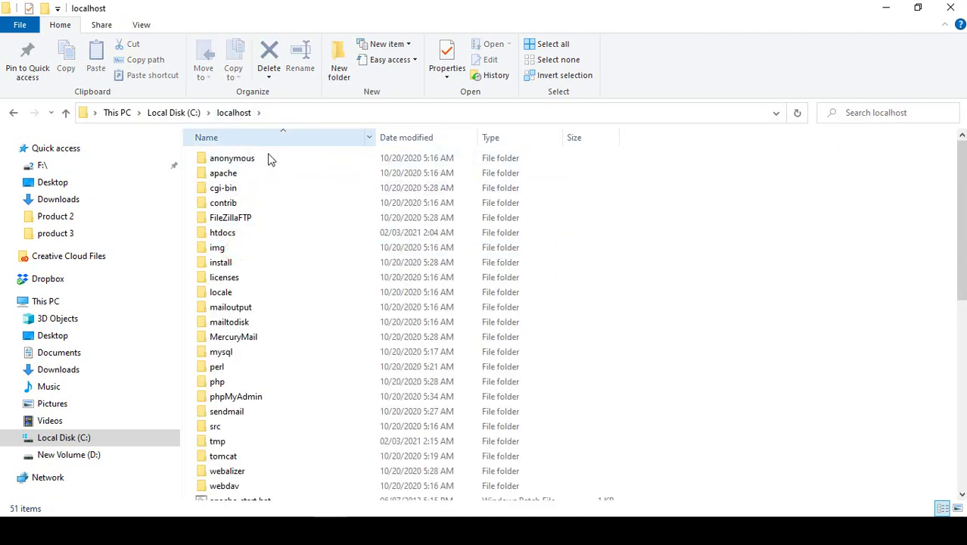
{"action": "left_click", "coordinate": [225, 236]}
{"action": "double_click", "coordinate": [225, 236]}
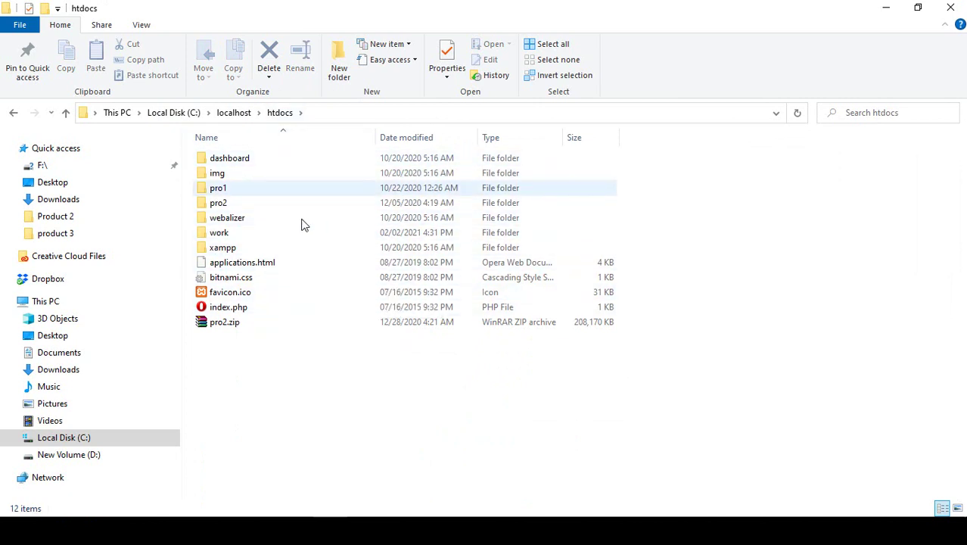
Create a folder named pro3 in htdocs and open it, leaving the XAMPP Control Panel minimized.
{"action": "right_click", "coordinate": [248, 360]}
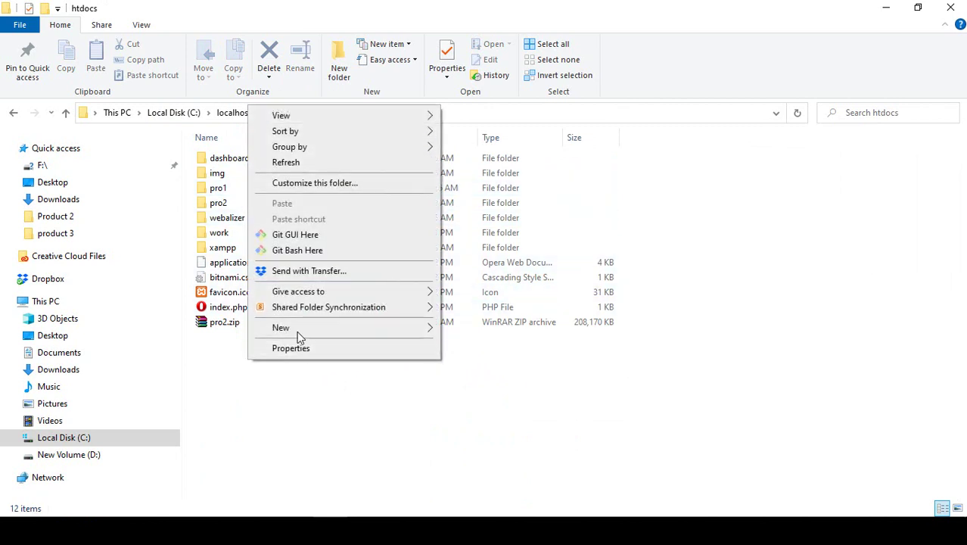
{"action": "left_click", "coordinate": [295, 326]}
{"action": "left_click", "coordinate": [484, 330]}
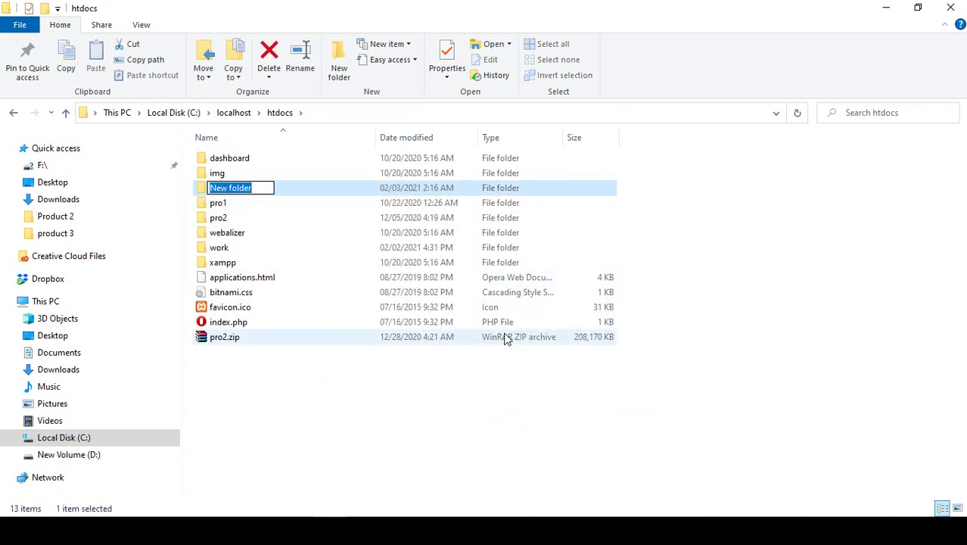
{"action": "type", "text": "pro3"}
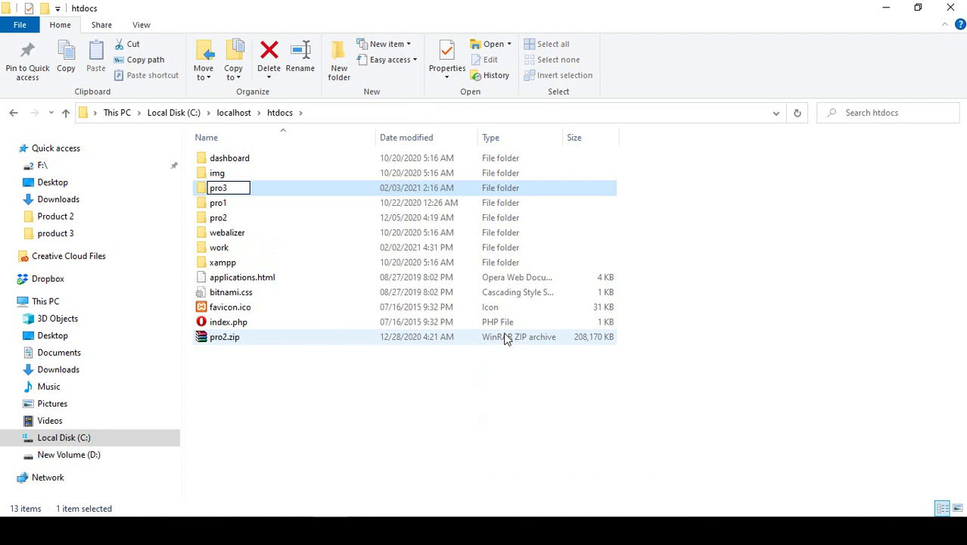
{"action": "key", "text": "Return"}
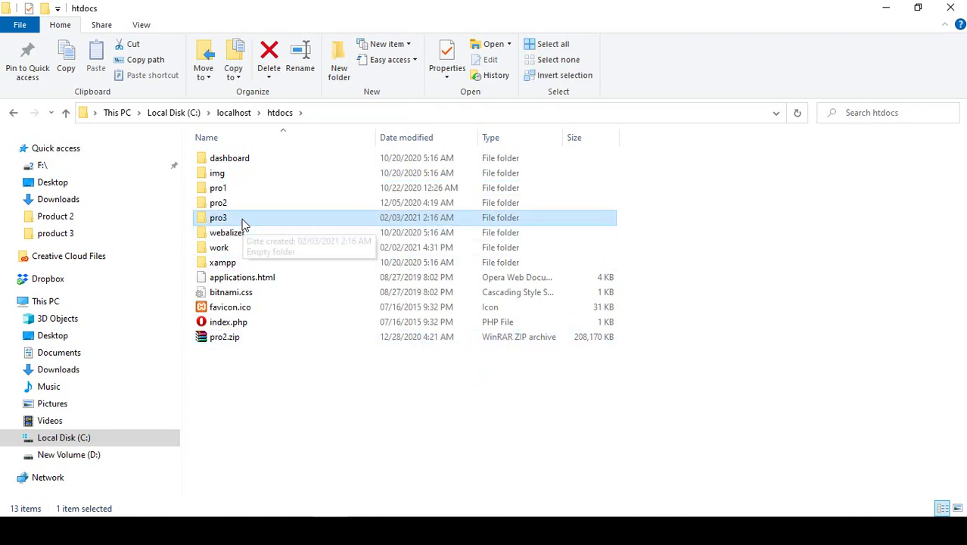
{"action": "double_click", "coordinate": [242, 220]}
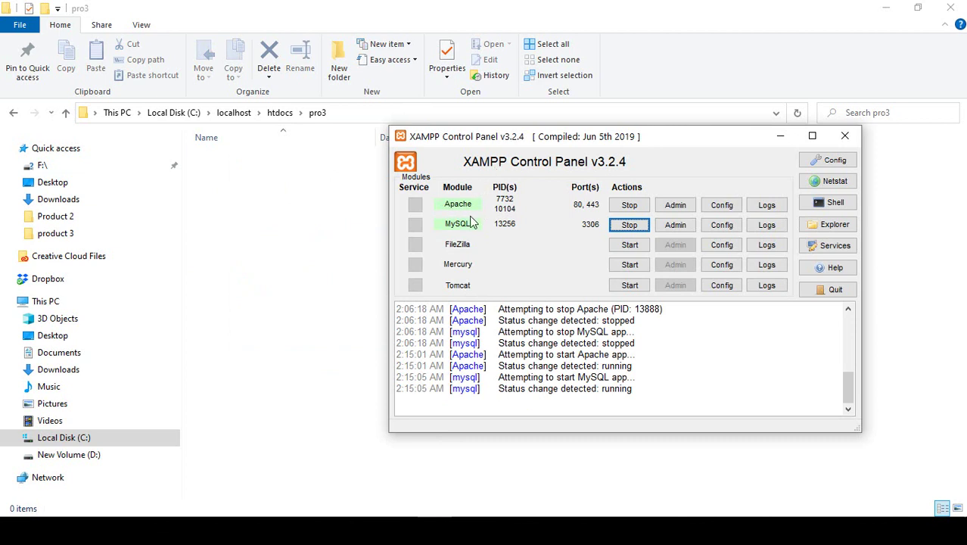
{"action": "left_click", "coordinate": [780, 135]}
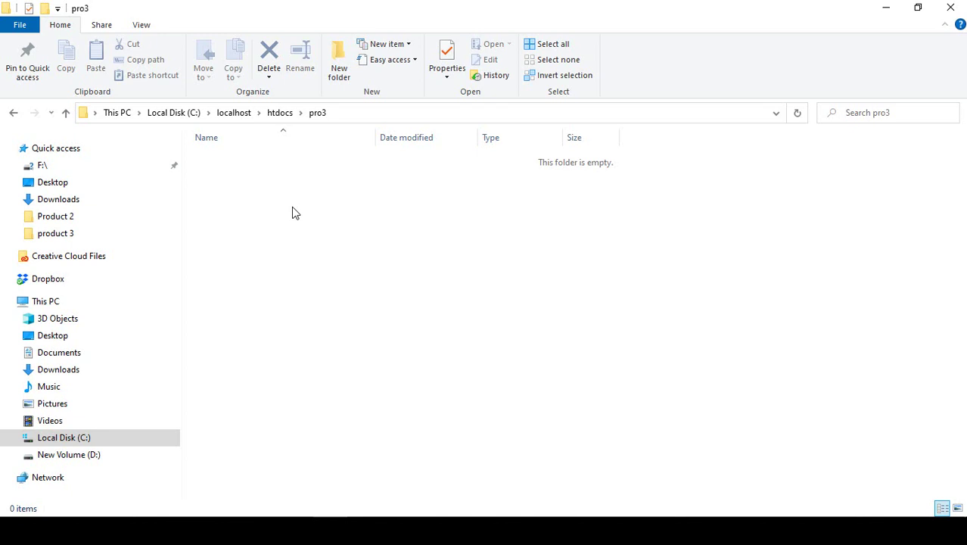
Switch to Chrome and examine the Windows download options on the Node.js home page.
{"action": "left_click", "coordinate": [367, 529]}
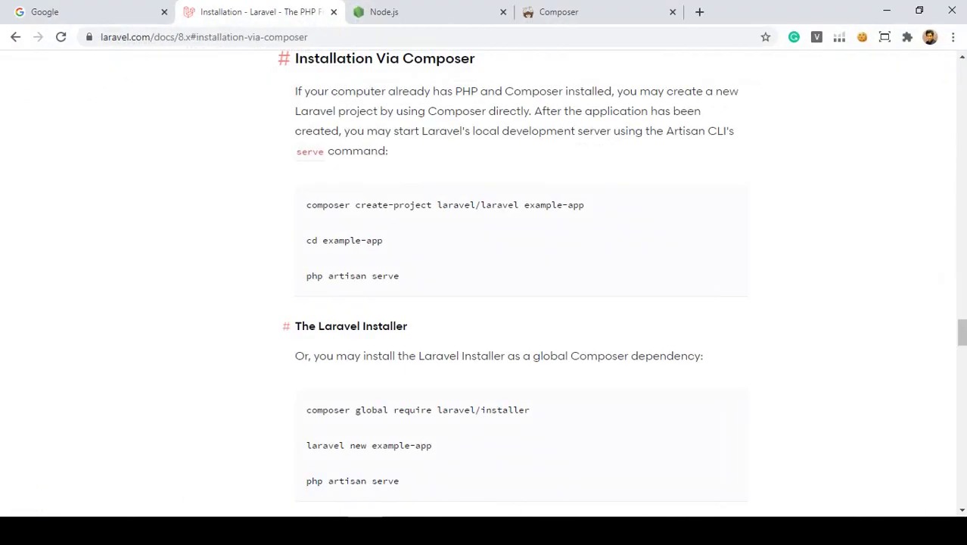
{"action": "left_click", "coordinate": [408, 12]}
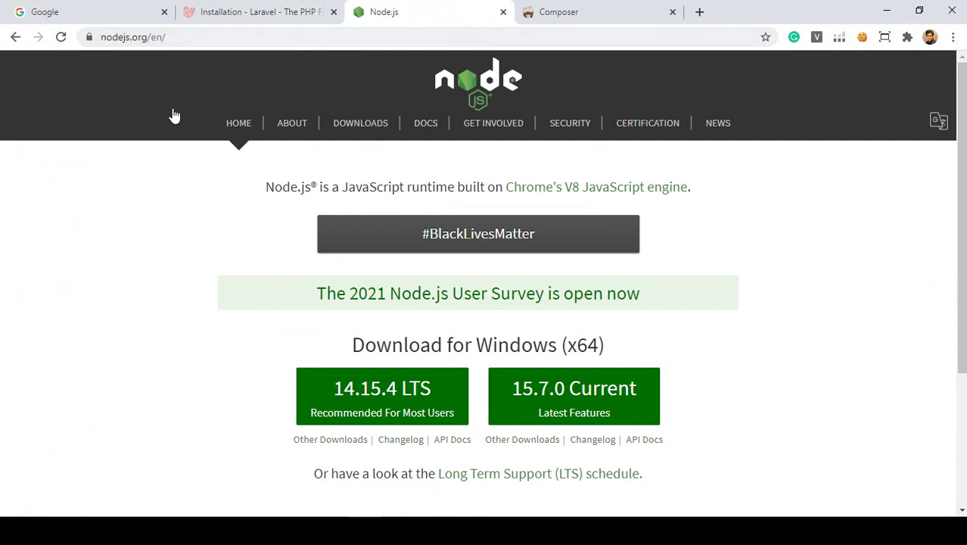
{"action": "scroll", "coordinate": [252, 238], "scroll_direction": "down", "scroll_amount": 2}
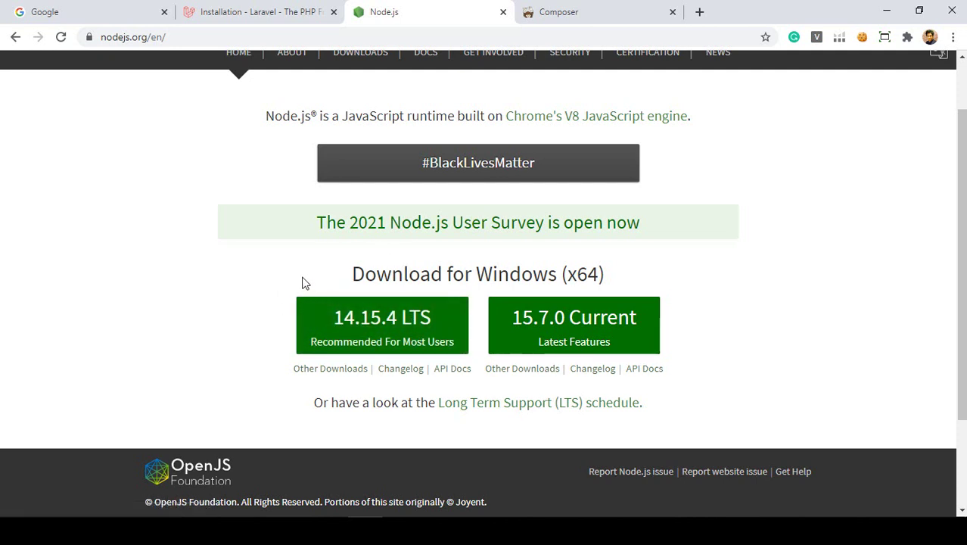
{"action": "scroll", "coordinate": [469, 206], "scroll_direction": "up", "scroll_amount": 2}
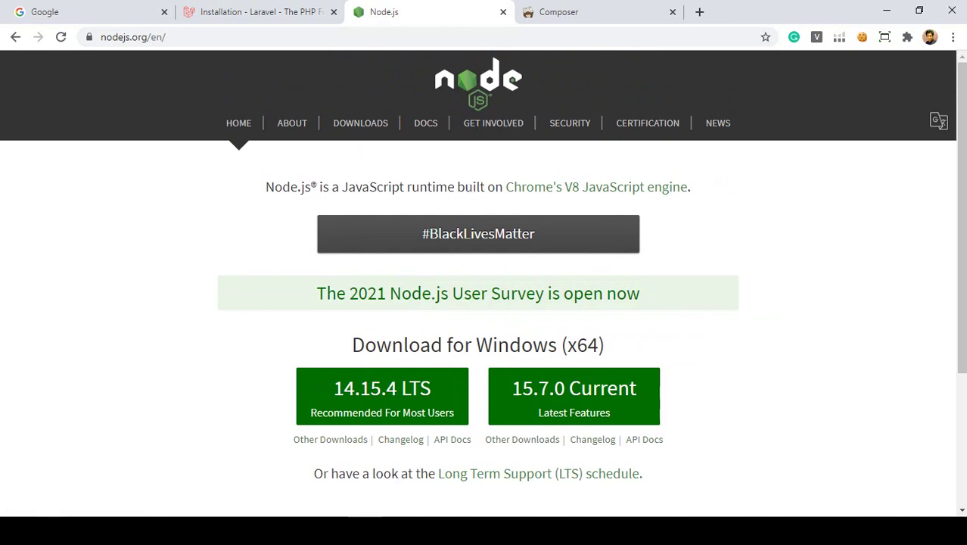
Open Command Prompt and check the installed npm version with npm -v.
{"action": "key", "text": "super"}
{"action": "left_click", "coordinate": [122, 303]}
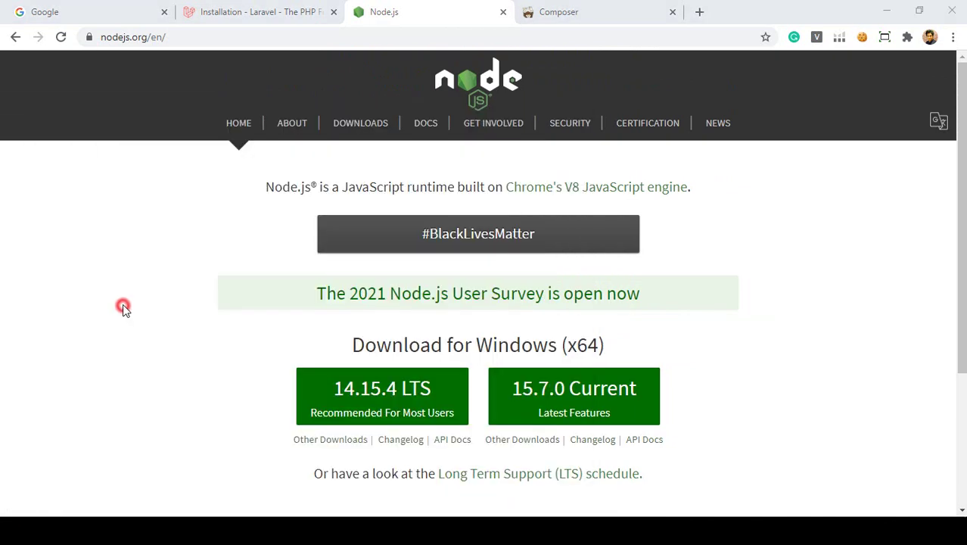
{"action": "type", "text": "n"}
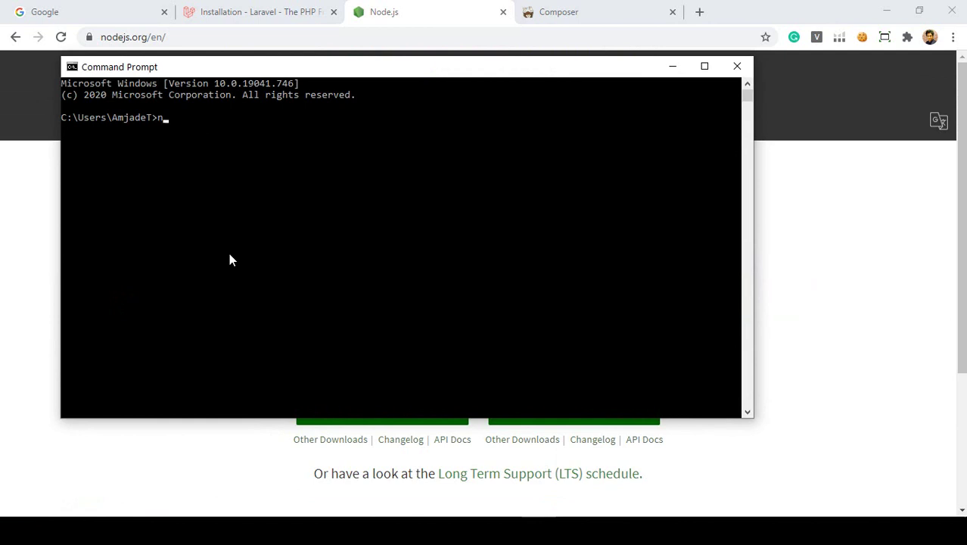
{"action": "type", "text": "pm -v"}
{"action": "key", "text": "Return"}
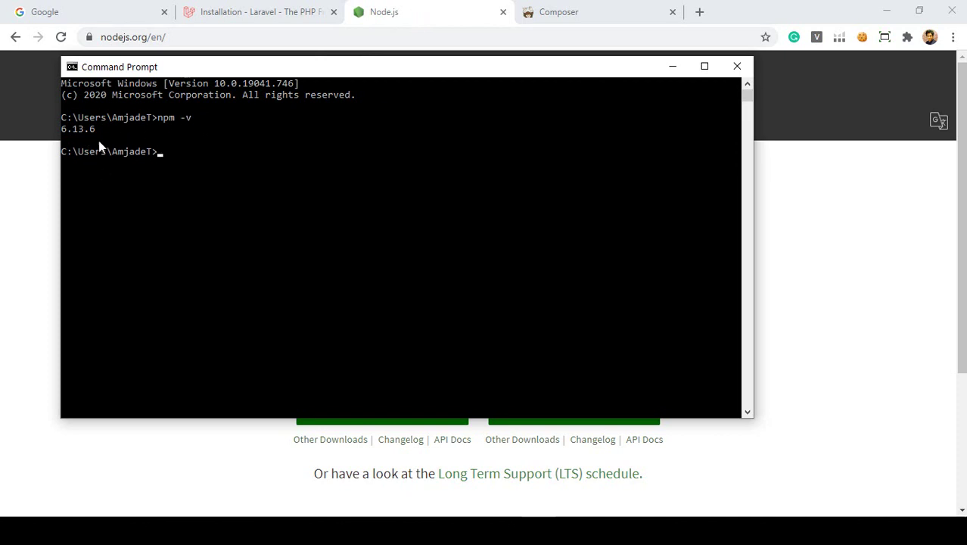
Highlight the npm -v command and its output, close Command Prompt, and return to the Laravel installation page.
{"action": "left_click", "coordinate": [64, 130]}
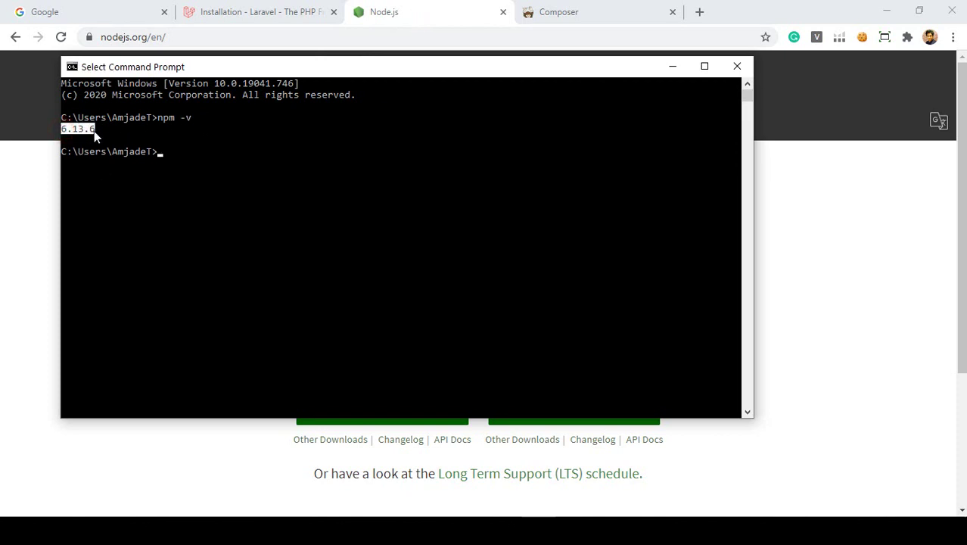
{"action": "left_click", "coordinate": [106, 135]}
{"action": "left_click_drag", "start_coordinate": [152, 117], "coordinate": [194, 121]}
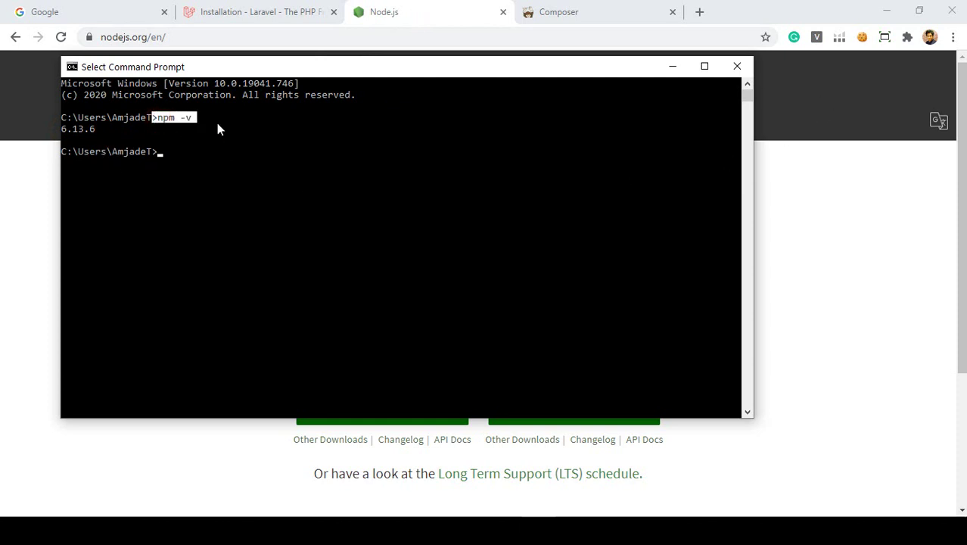
{"action": "left_click_drag", "start_coordinate": [348, 71], "coordinate": [482, 76]}
{"action": "left_click_drag", "start_coordinate": [240, 136], "coordinate": [197, 133]}
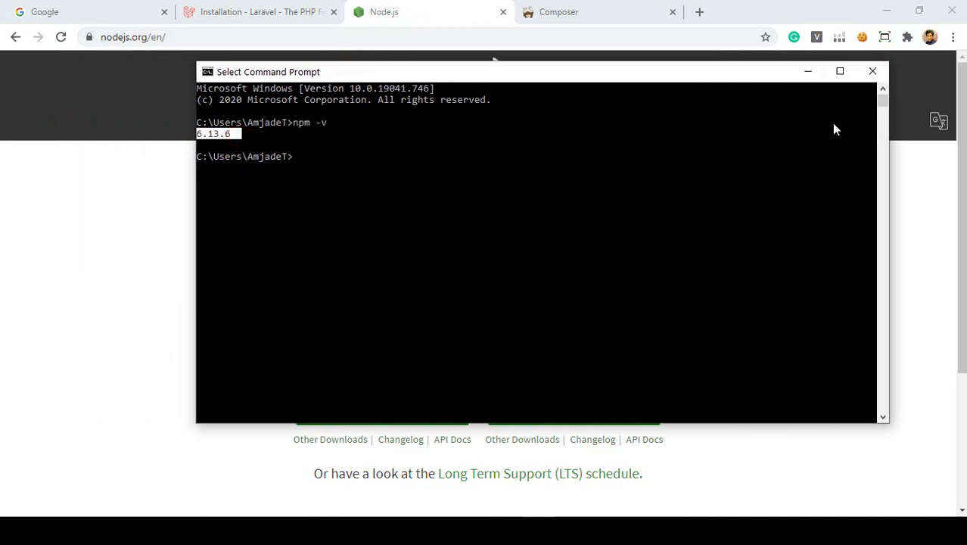
{"action": "left_click", "coordinate": [872, 72]}
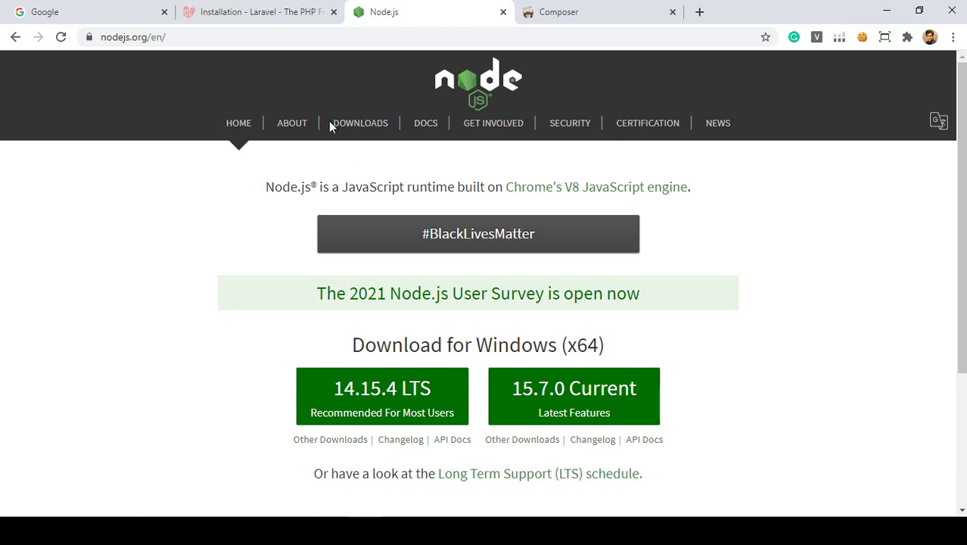
{"action": "left_click", "coordinate": [276, 7]}
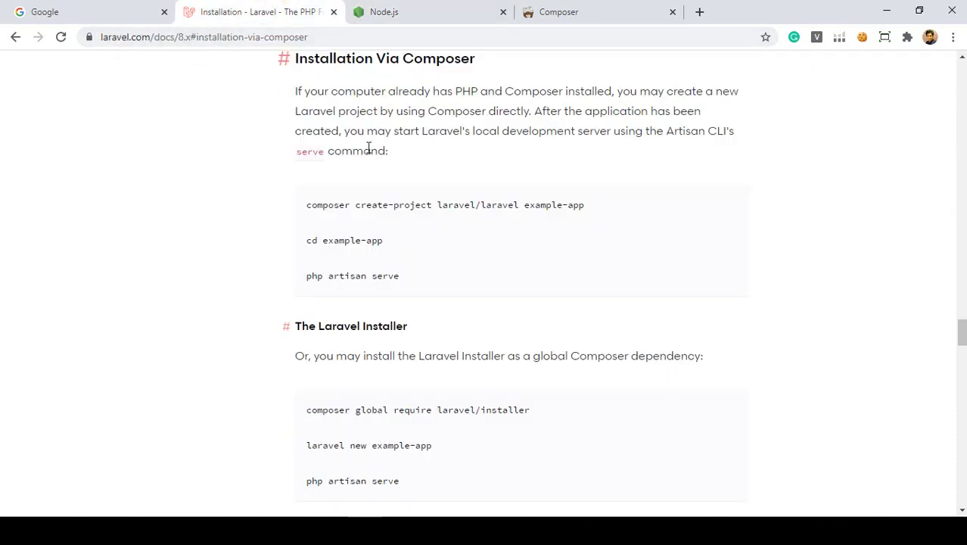
Open the download page on the Composer site and copy the four-line command-line installation script.
{"action": "scroll", "coordinate": [427, 64], "scroll_direction": "up", "scroll_amount": 3}
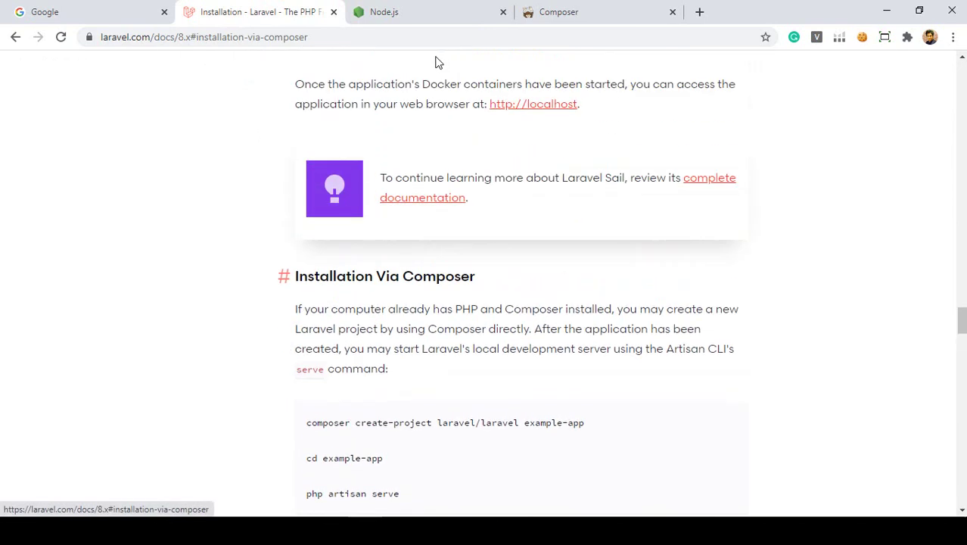
{"action": "scroll", "coordinate": [443, 214], "scroll_direction": "down", "scroll_amount": 2}
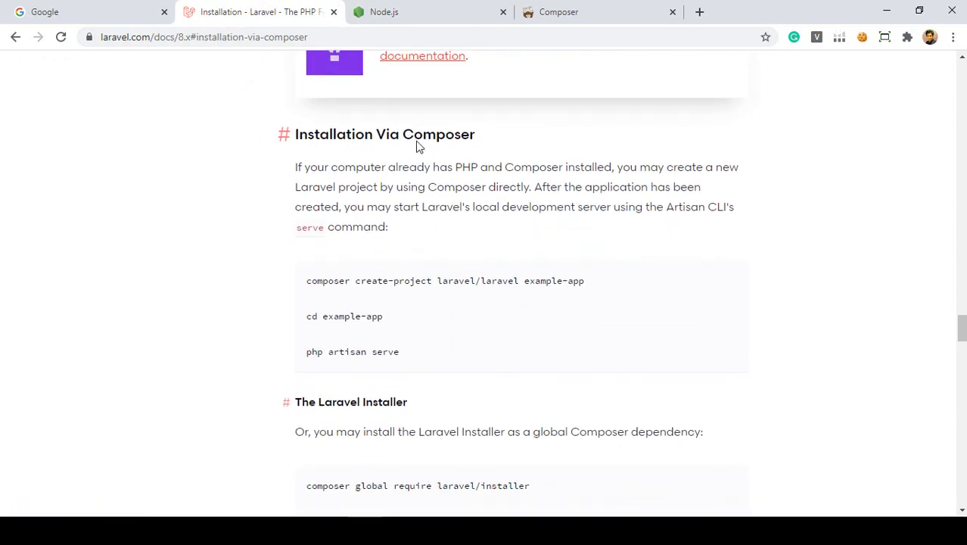
{"action": "left_click", "coordinate": [570, 10]}
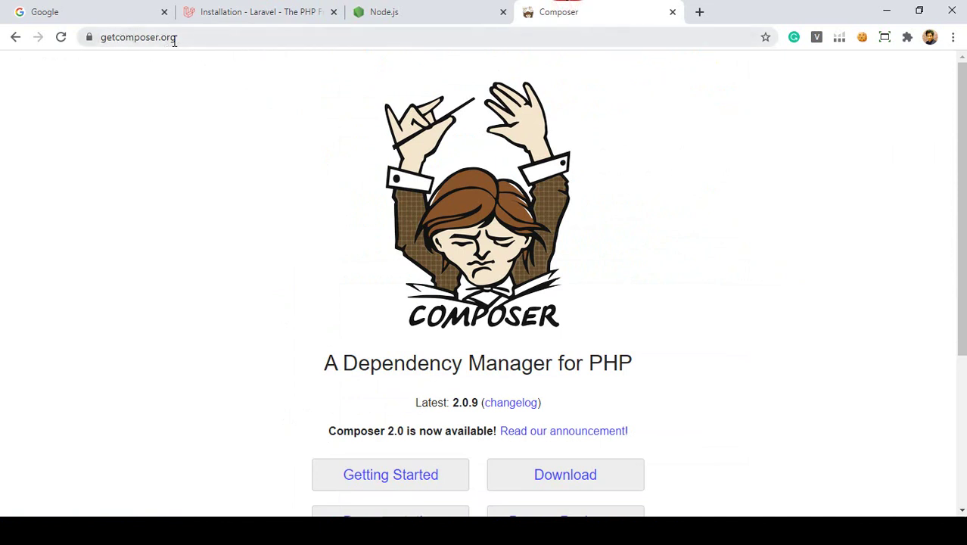
{"action": "scroll", "coordinate": [305, 126], "scroll_direction": "down", "scroll_amount": 2}
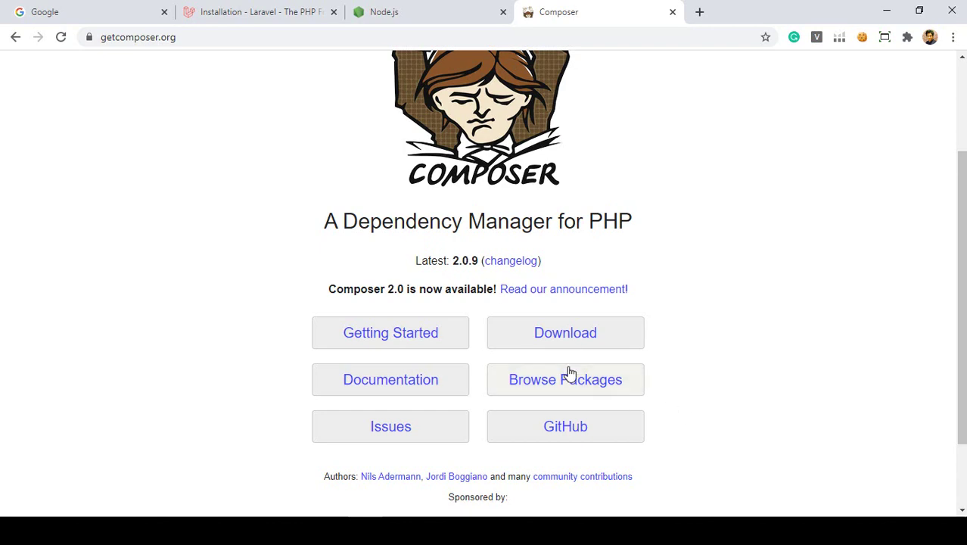
{"action": "left_click", "coordinate": [554, 337]}
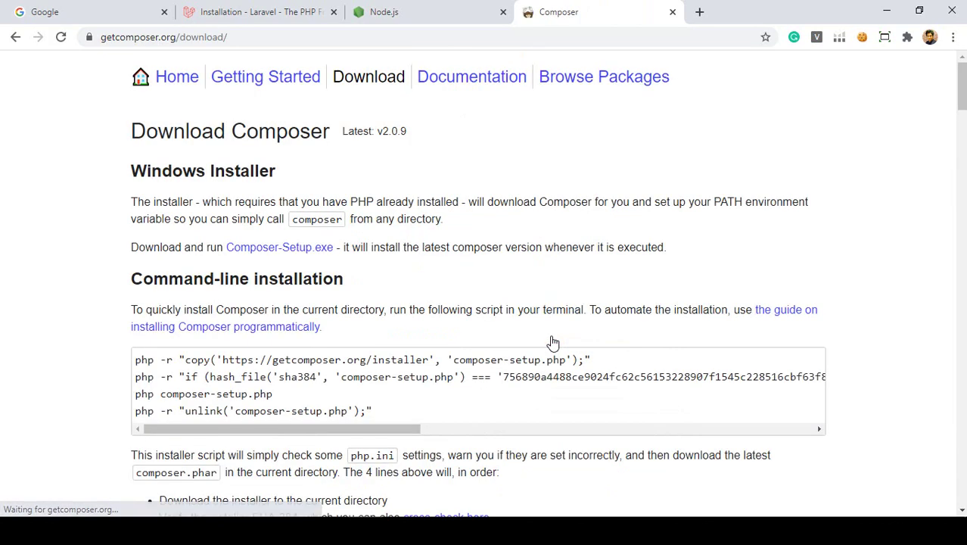
{"action": "scroll", "coordinate": [550, 341], "scroll_direction": "down", "scroll_amount": 2}
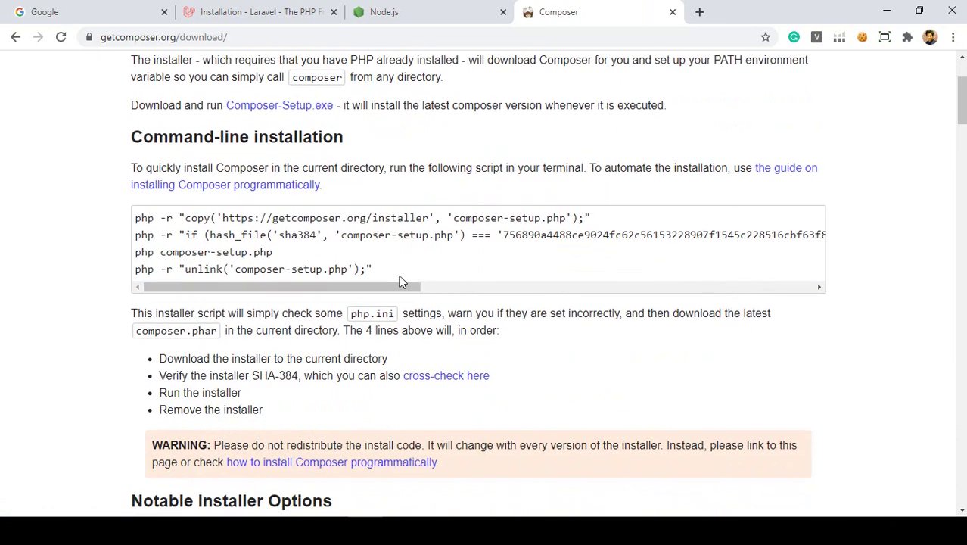
{"action": "left_click_drag", "start_coordinate": [398, 274], "coordinate": [108, 216]}
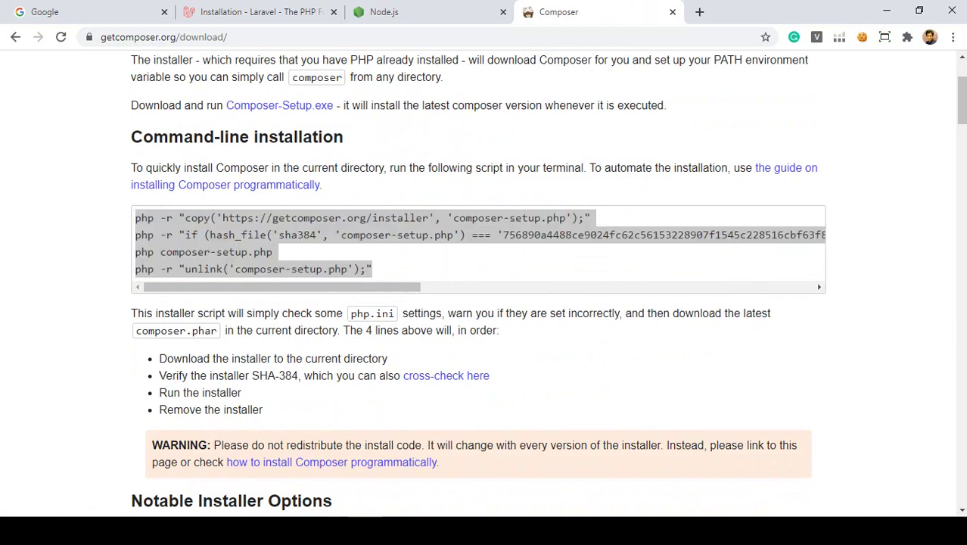
Switch to the pro3 folder in File Explorer, open Command Prompt there with cmd, and run the copied Composer installer script.
{"action": "left_click", "coordinate": [329, 530]}
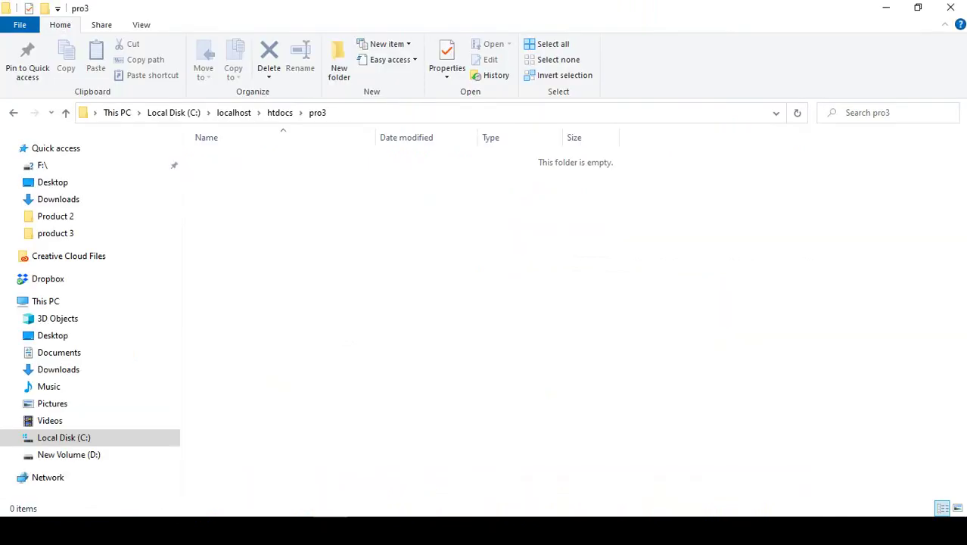
{"action": "left_click", "coordinate": [345, 114]}
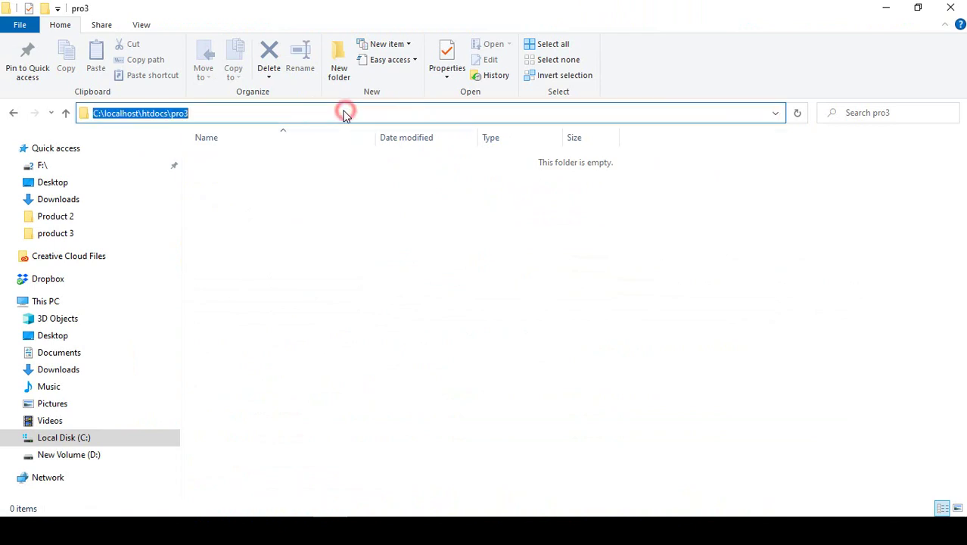
{"action": "type", "text": "cmd"}
{"action": "key", "text": "Return"}
{"action": "type", "text": "php -r \"copy('https://getcomposer.org/installer', 'composer-setup.php');\""}
{"action": "key", "text": "Return"}
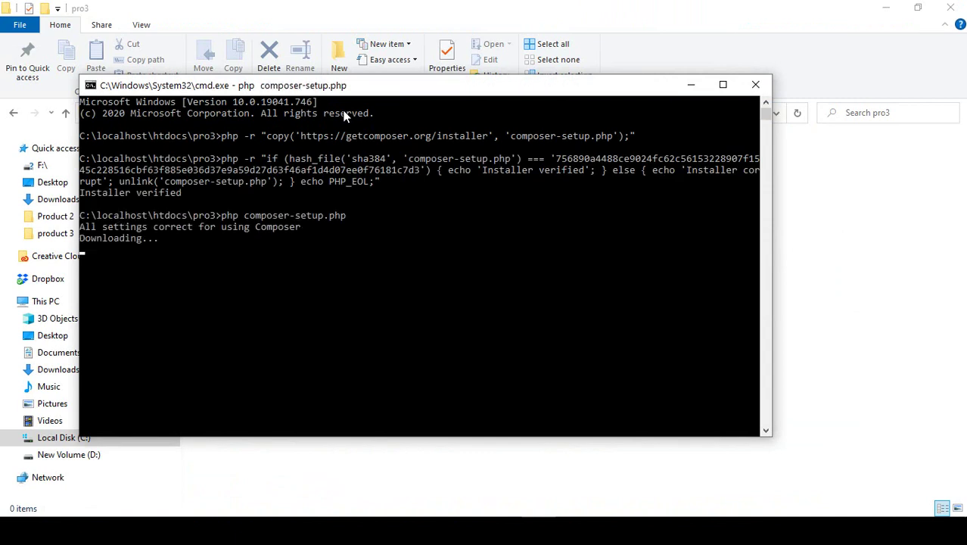
Move the Command Prompt window aside from the folder's files and run php -r "unlink('composer-setup.php');" to delete the setup file.
{"action": "left_click_drag", "start_coordinate": [340, 89], "coordinate": [563, 115]}
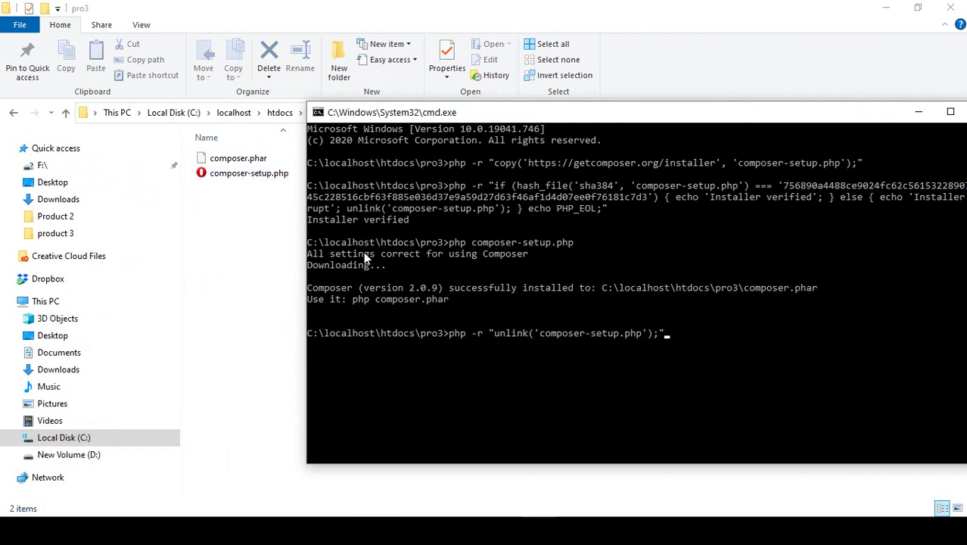
{"action": "key", "text": "Return"}
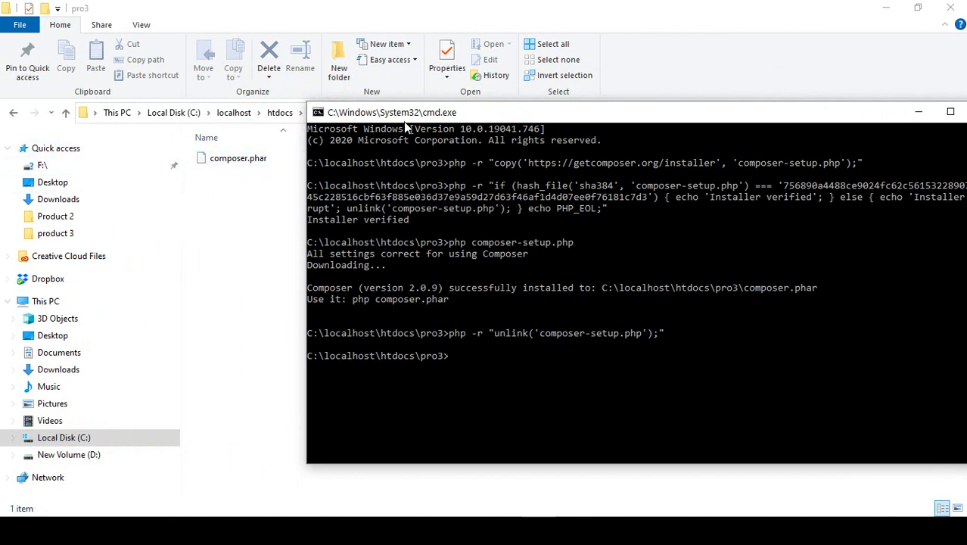
{"action": "left_click_drag", "start_coordinate": [403, 112], "coordinate": [421, 70]}
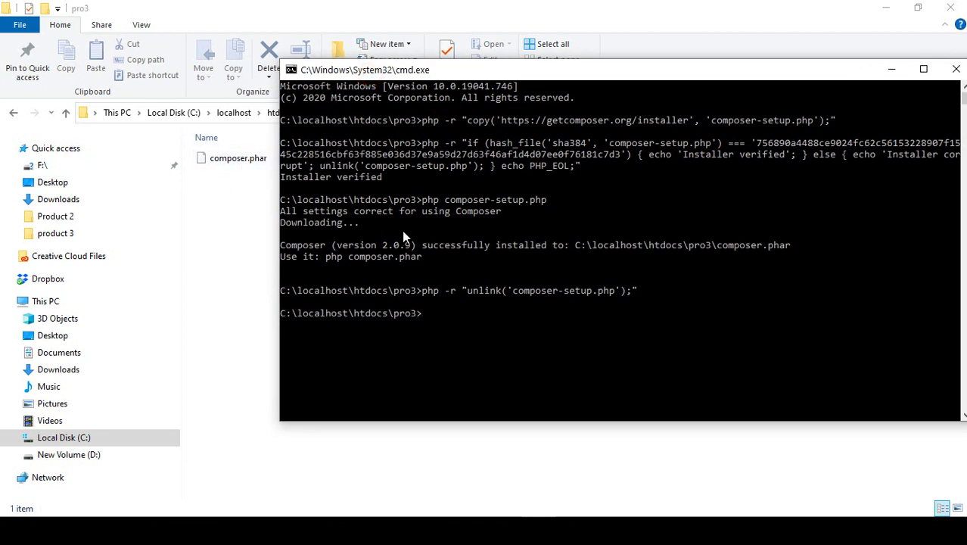
Check the Composer installation with composer -v and highlight the version line at the start of its output.
{"action": "type", "text": "composer -v"}
{"action": "key", "text": "Return"}
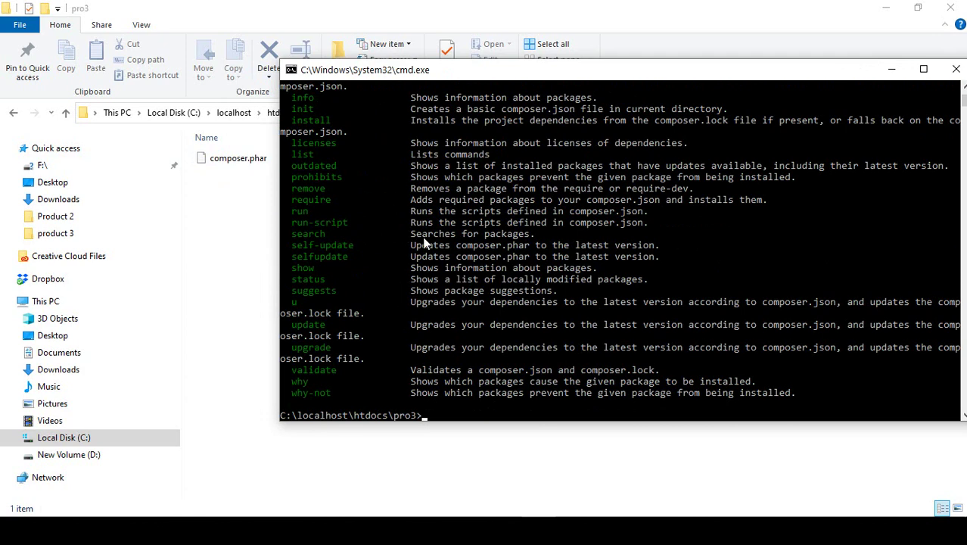
{"action": "scroll", "coordinate": [525, 295], "scroll_direction": "up", "scroll_amount": 9}
{"action": "scroll", "coordinate": [526, 297], "scroll_direction": "up", "scroll_amount": 3}
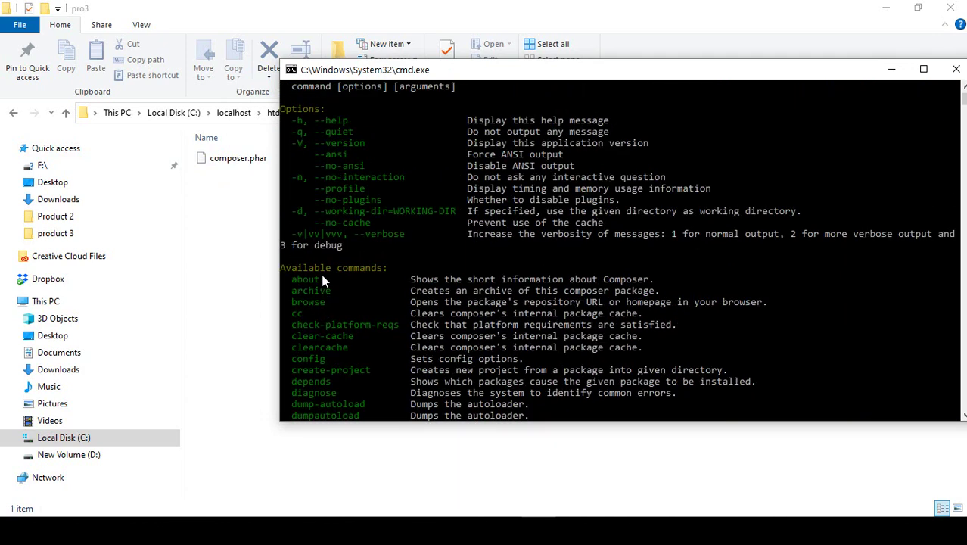
{"action": "scroll", "coordinate": [371, 312], "scroll_direction": "up", "scroll_amount": 5}
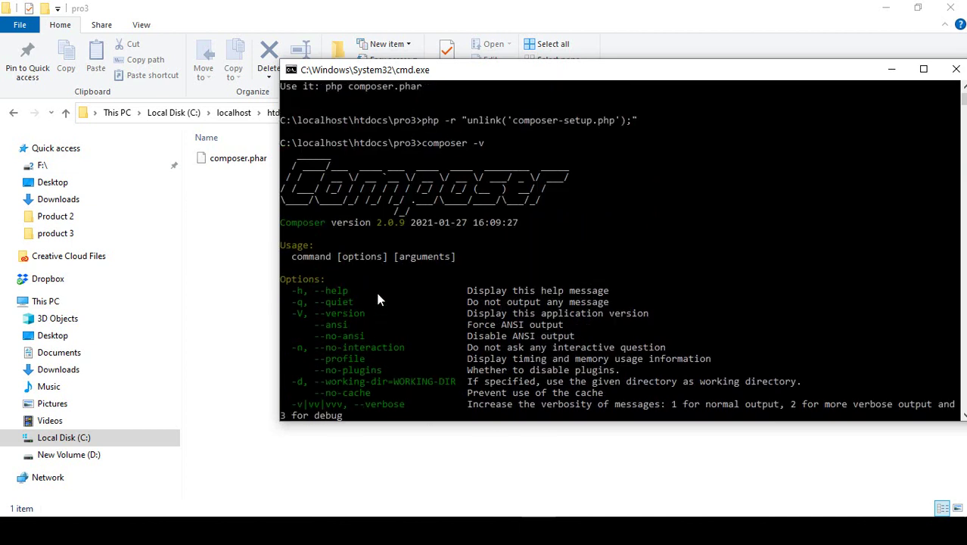
{"action": "left_click_drag", "start_coordinate": [281, 222], "coordinate": [370, 229]}
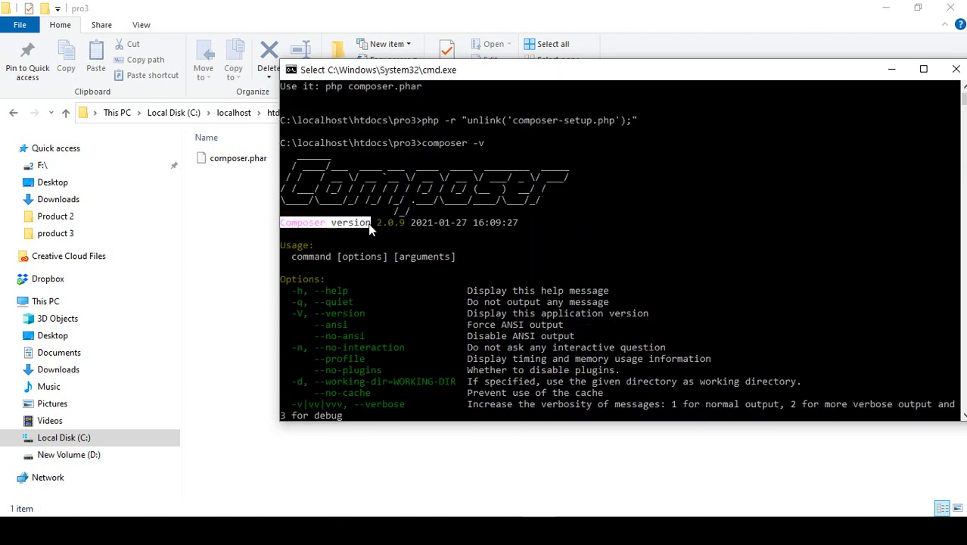
{"action": "left_click", "coordinate": [436, 232]}
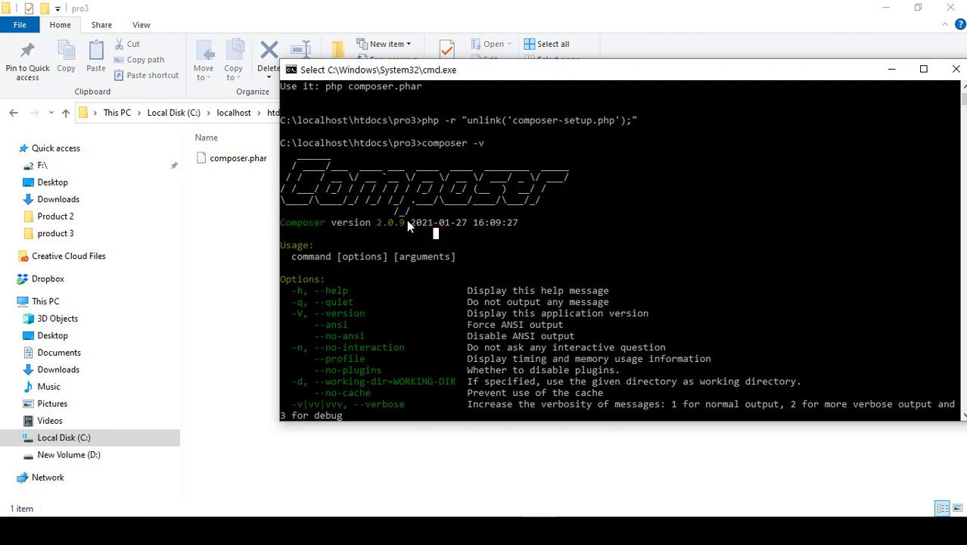
{"action": "left_click", "coordinate": [367, 222]}
{"action": "left_click", "coordinate": [383, 221]}
{"action": "left_click_drag", "start_coordinate": [378, 223], "coordinate": [392, 226]}
Switch to the Notepad command list, place it beside the Composer version output, and highlight composer -v and composer self-update.
{"action": "left_click", "coordinate": [448, 461]}
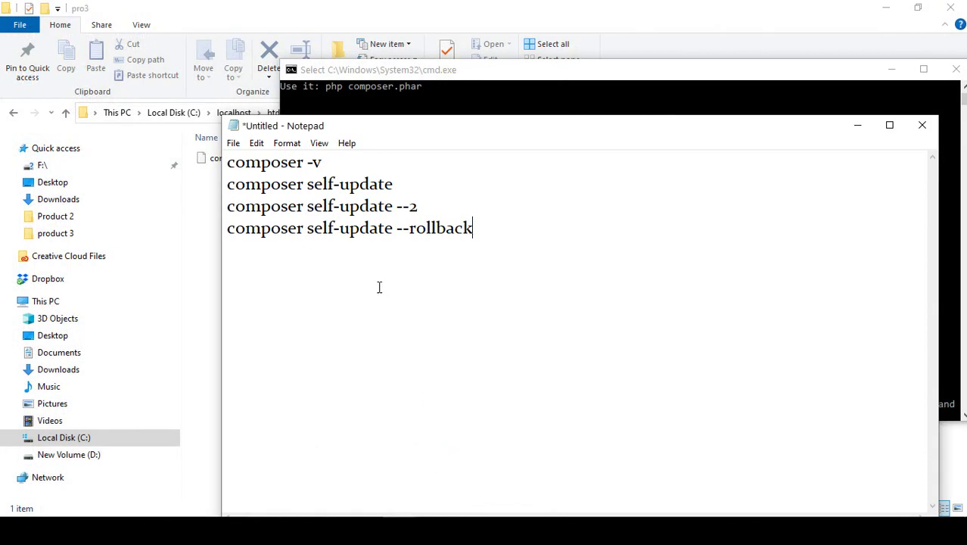
{"action": "left_click_drag", "start_coordinate": [226, 162], "coordinate": [330, 165]}
{"action": "left_click_drag", "start_coordinate": [369, 127], "coordinate": [441, 202]}
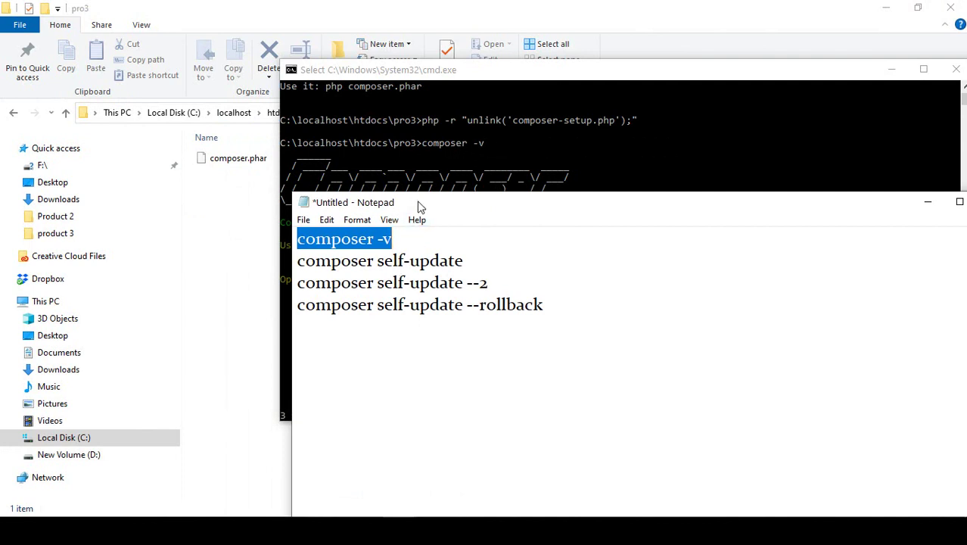
{"action": "left_click_drag", "start_coordinate": [419, 207], "coordinate": [603, 206]}
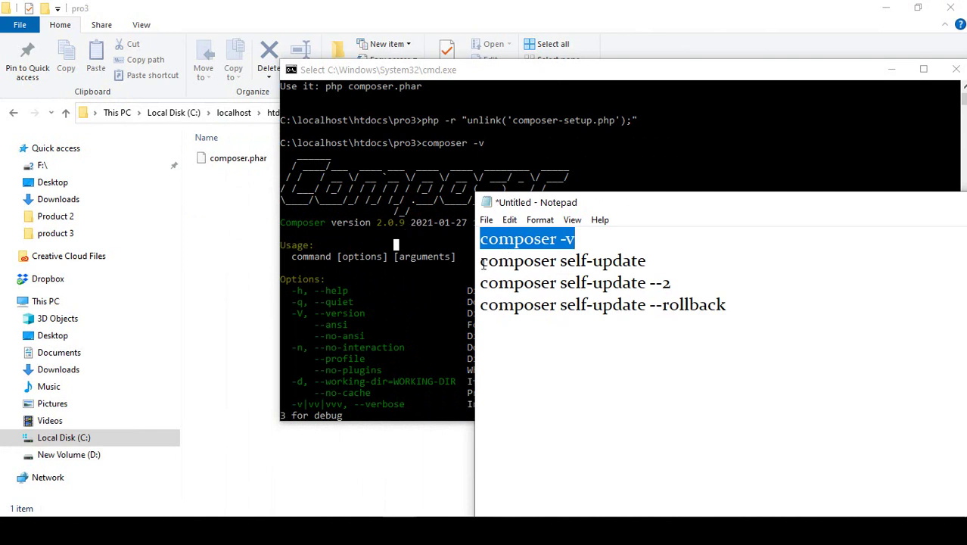
{"action": "left_click_drag", "start_coordinate": [482, 263], "coordinate": [670, 264]}
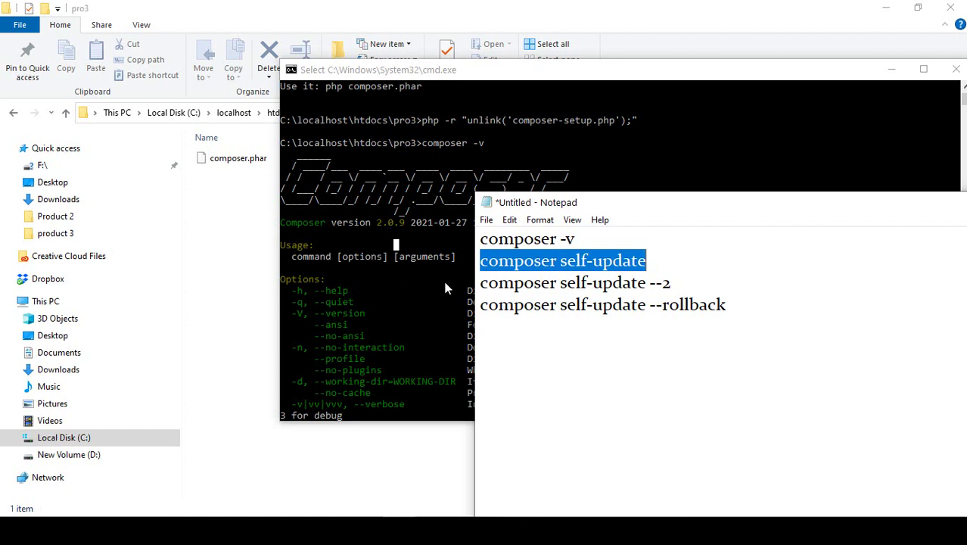
Highlight the composer self-update --2 line in the Notepad command list.
{"action": "double_click", "coordinate": [665, 284]}
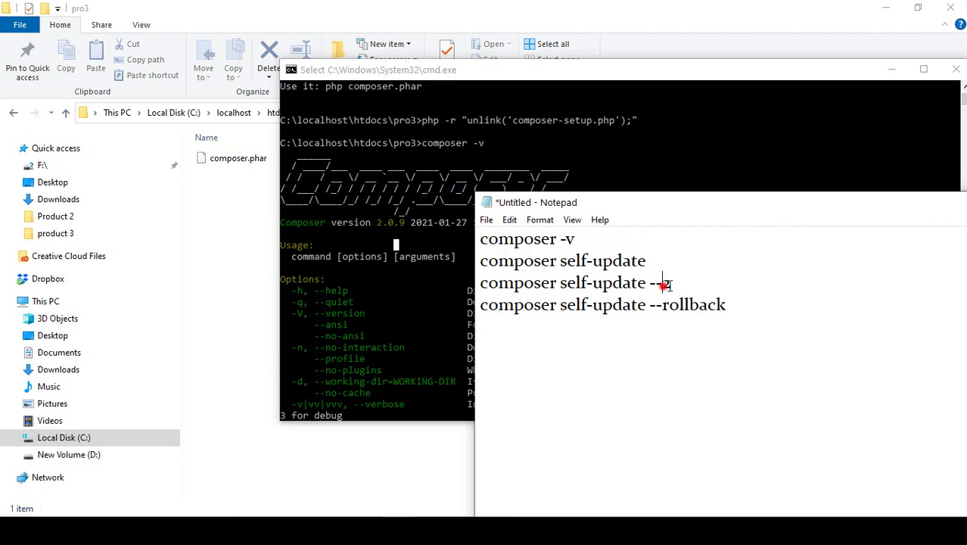
{"action": "left_click_drag", "start_coordinate": [480, 283], "coordinate": [690, 284]}
{"action": "left_click_drag", "start_coordinate": [514, 283], "coordinate": [524, 283]}
{"action": "left_click_drag", "start_coordinate": [649, 283], "coordinate": [479, 283]}
{"action": "double_click", "coordinate": [665, 285]}
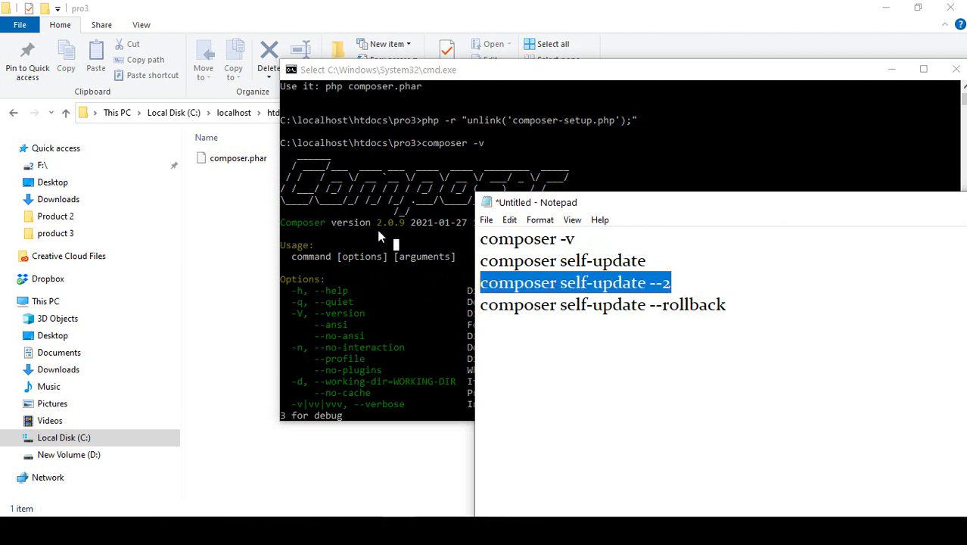
{"action": "left_click", "coordinate": [672, 283]}
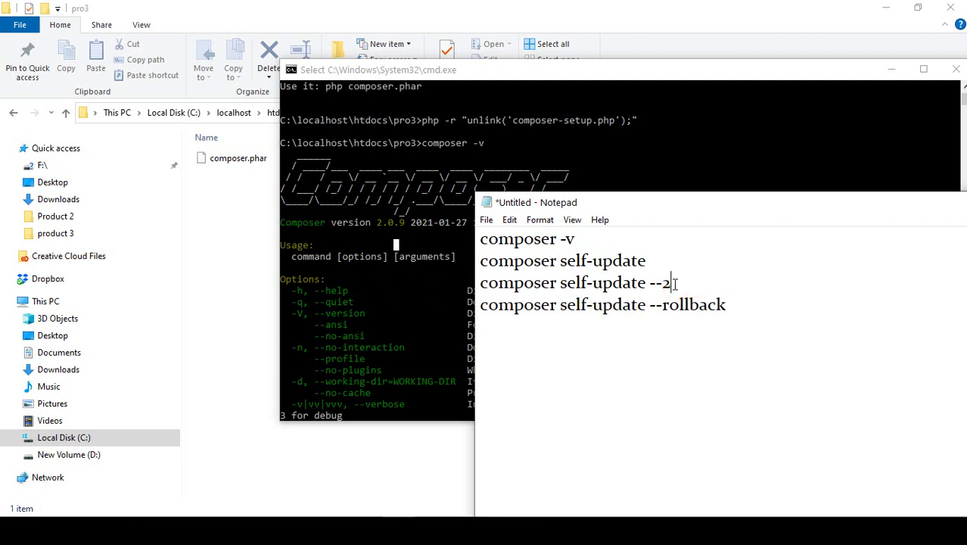
{"action": "key", "text": "shift+Home"}
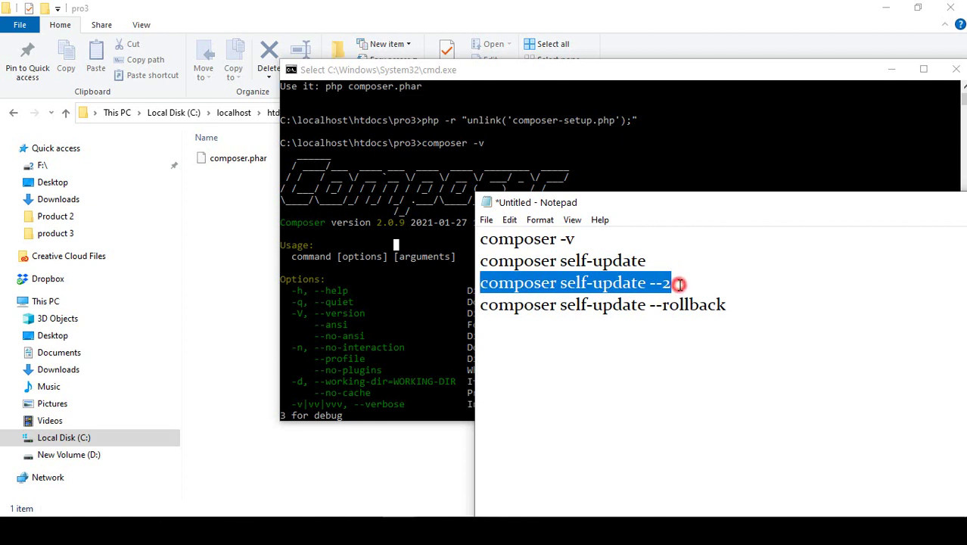
{"action": "left_click", "coordinate": [678, 284]}
{"action": "left_click_drag", "start_coordinate": [679, 283], "coordinate": [479, 281]}
{"action": "left_click", "coordinate": [642, 313]}
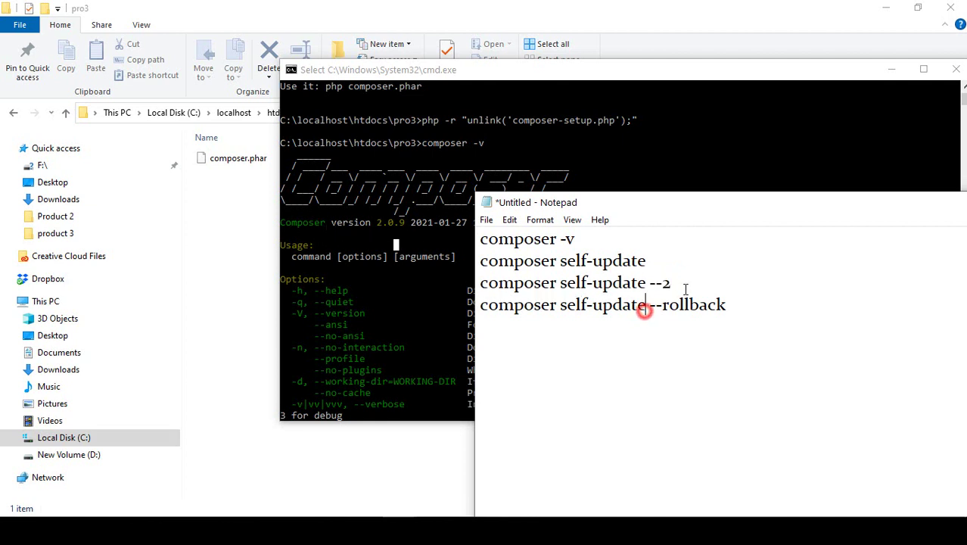
{"action": "left_click_drag", "start_coordinate": [685, 283], "coordinate": [481, 282]}
{"action": "left_click", "coordinate": [668, 282]}
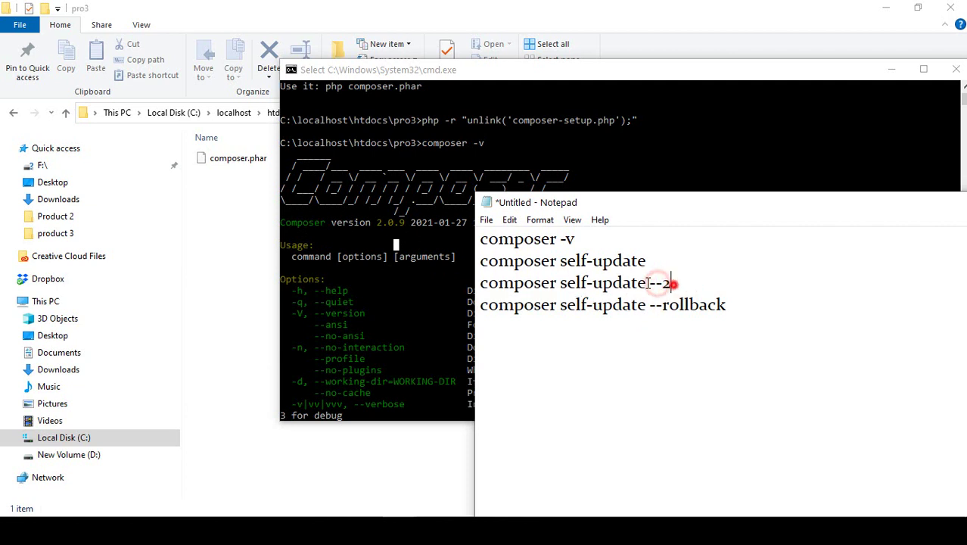
Highlight the composer self-update --rollback line, followed by all four Composer commands in the list.
{"action": "left_click_drag", "start_coordinate": [668, 282], "coordinate": [737, 304]}
{"action": "left_click", "coordinate": [535, 282]}
{"action": "left_click", "coordinate": [738, 306]}
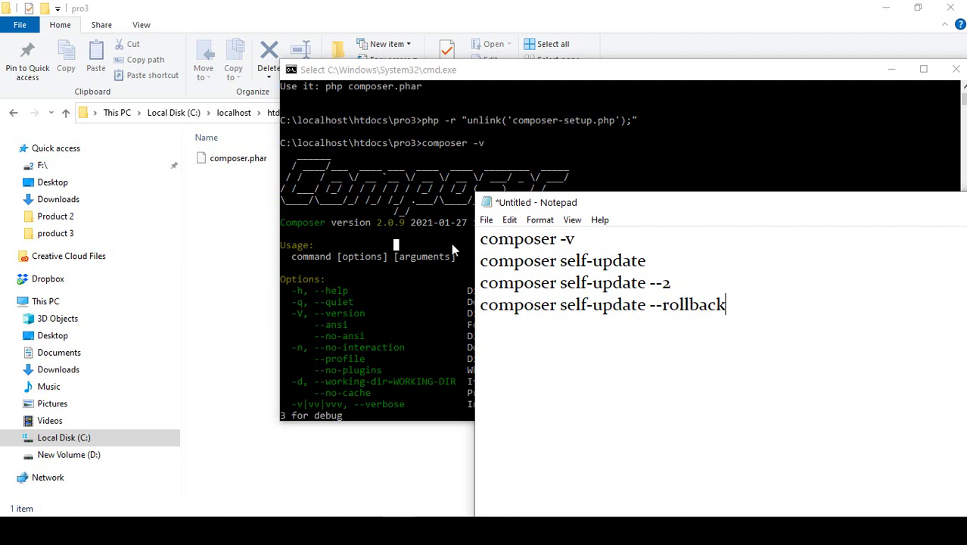
{"action": "left_click_drag", "start_coordinate": [481, 307], "coordinate": [734, 302]}
{"action": "left_click", "coordinate": [734, 304]}
{"action": "left_click_drag", "start_coordinate": [749, 306], "coordinate": [499, 253]}
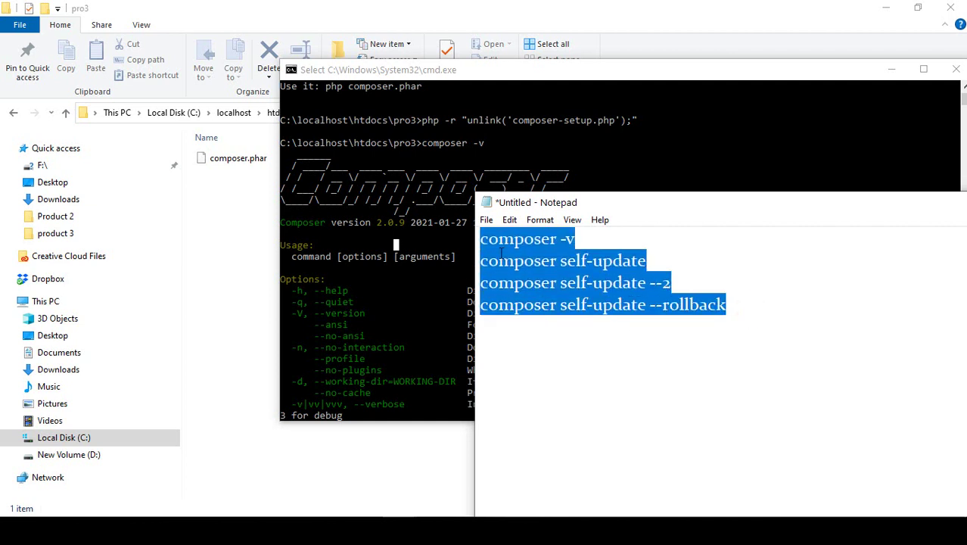
{"action": "left_click", "coordinate": [557, 304]}
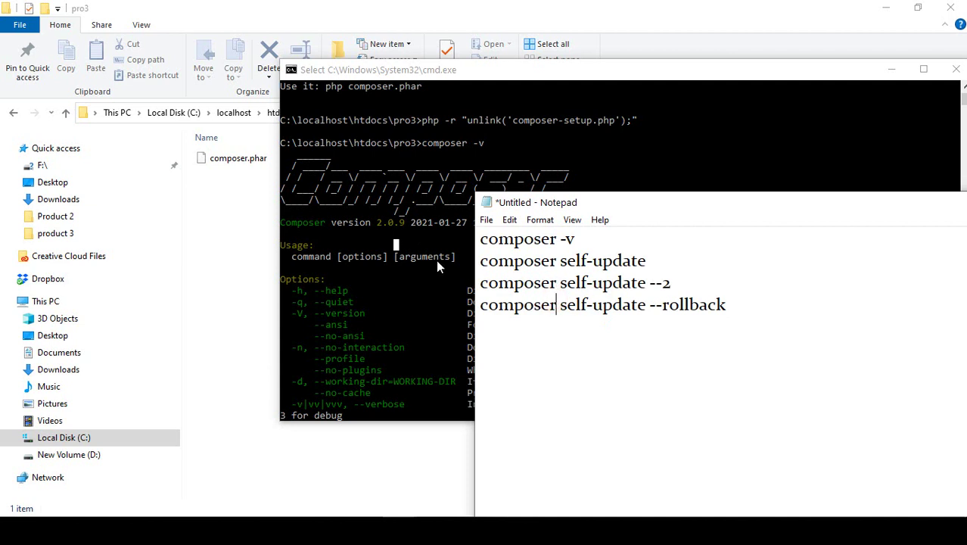
Return to Command Prompt, mark the Composer version line, and go back to the empty pro3 prompt.
{"action": "left_click", "coordinate": [437, 266]}
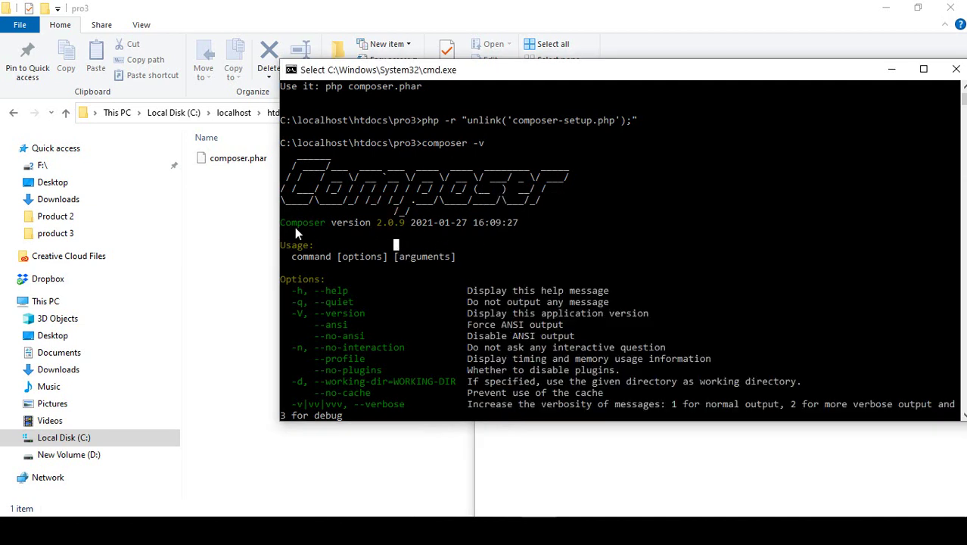
{"action": "left_click_drag", "start_coordinate": [283, 226], "coordinate": [522, 227]}
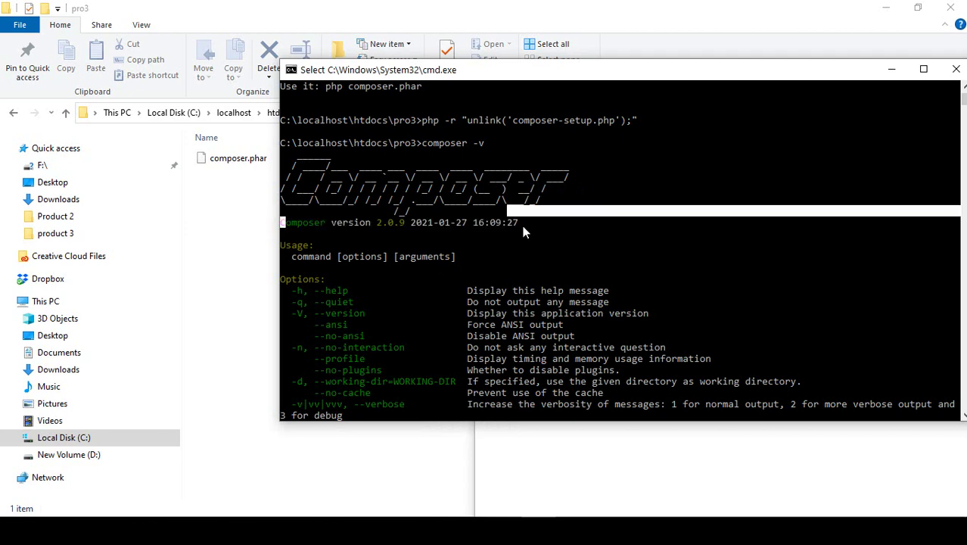
{"action": "left_click", "coordinate": [539, 243]}
{"action": "scroll", "coordinate": [541, 280], "scroll_direction": "down", "scroll_amount": 15}
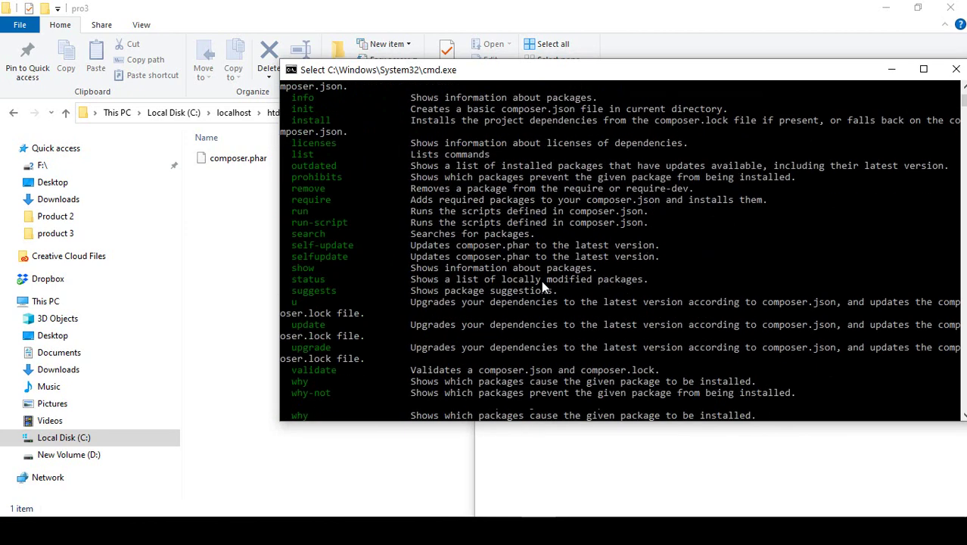
{"action": "scroll", "coordinate": [541, 280], "scroll_direction": "down", "scroll_amount": 7}
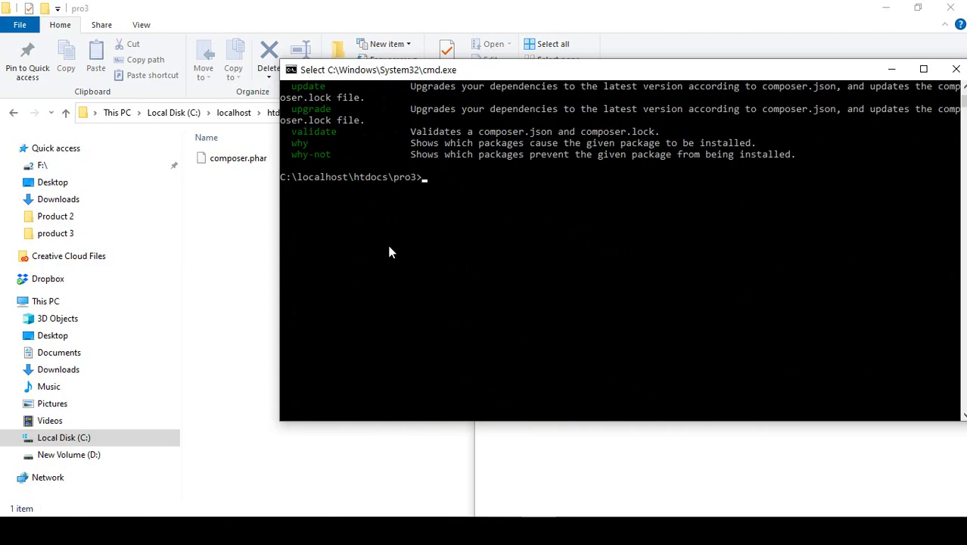
Switch to the Laravel 8 installation docs in the browser and highlight the composer create-project laravel/laravel example-app command.
{"action": "key", "text": "alt+Tab"}
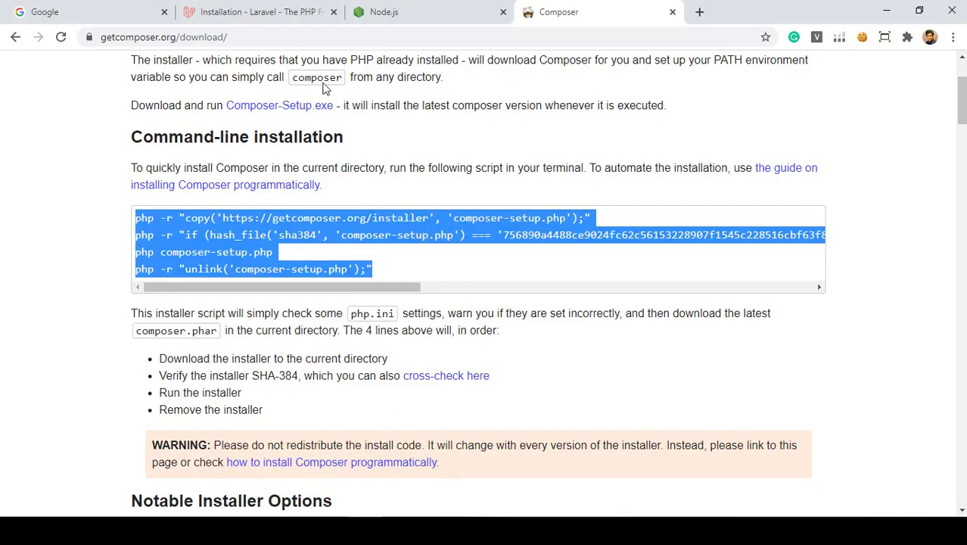
{"action": "left_click", "coordinate": [241, 17]}
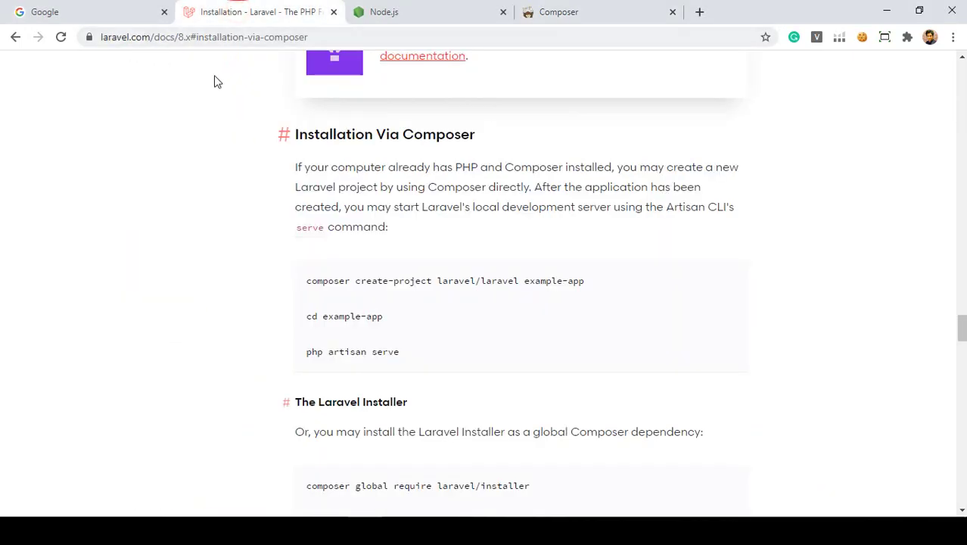
{"action": "scroll", "coordinate": [384, 268], "scroll_direction": "down", "scroll_amount": 1}
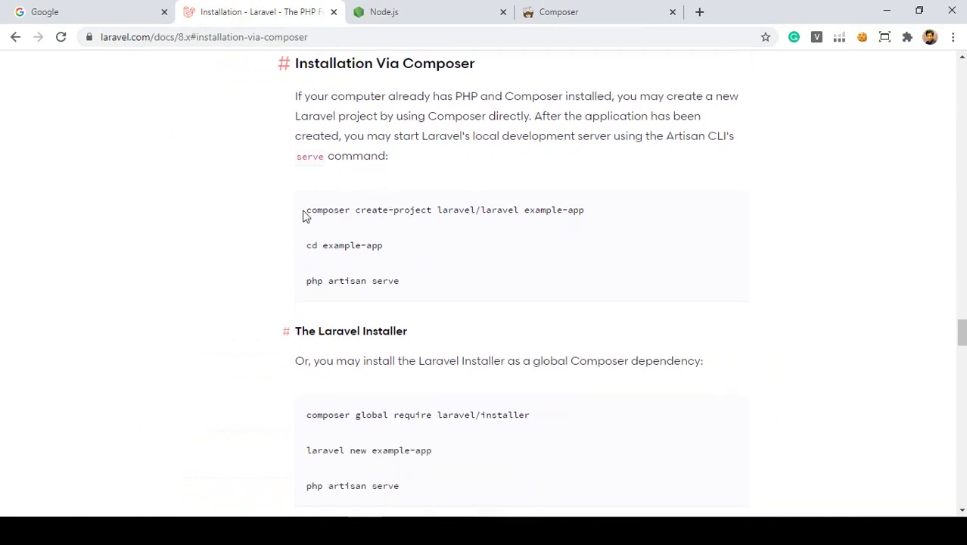
{"action": "left_click", "coordinate": [309, 209]}
{"action": "left_click_drag", "start_coordinate": [315, 209], "coordinate": [608, 214]}
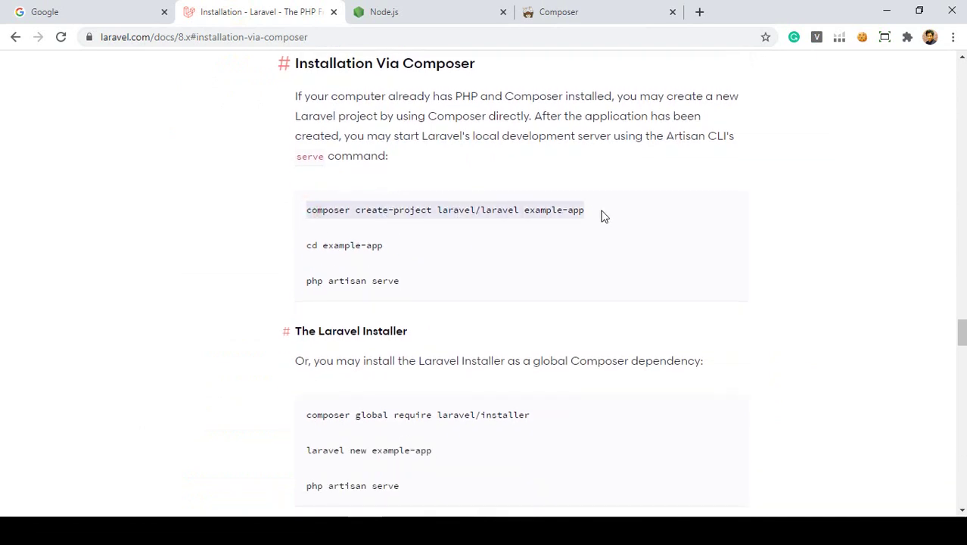
Bring up the pro3 folder window and place the Command Prompt over it so composer.phar stays in view.
{"action": "left_click", "coordinate": [514, 529]}
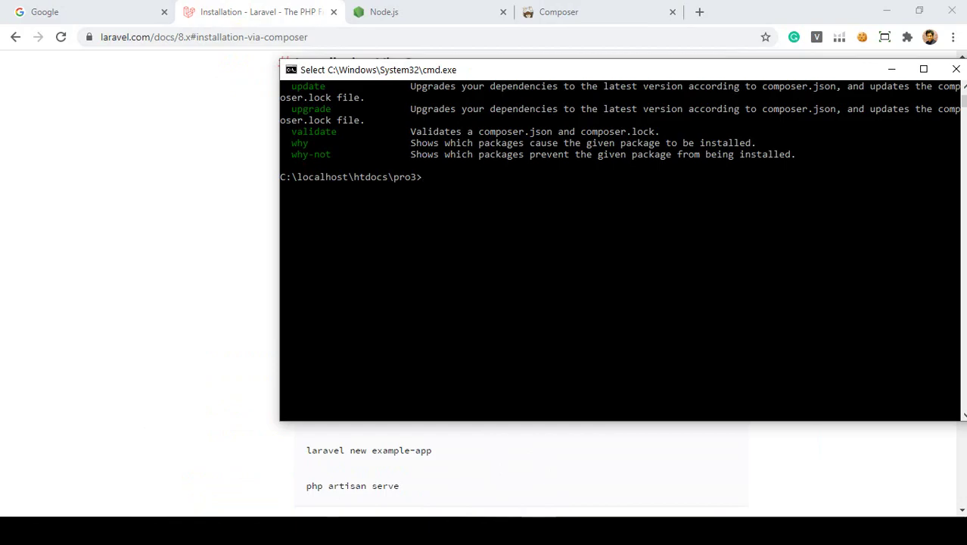
{"action": "key", "text": "alt+Tab"}
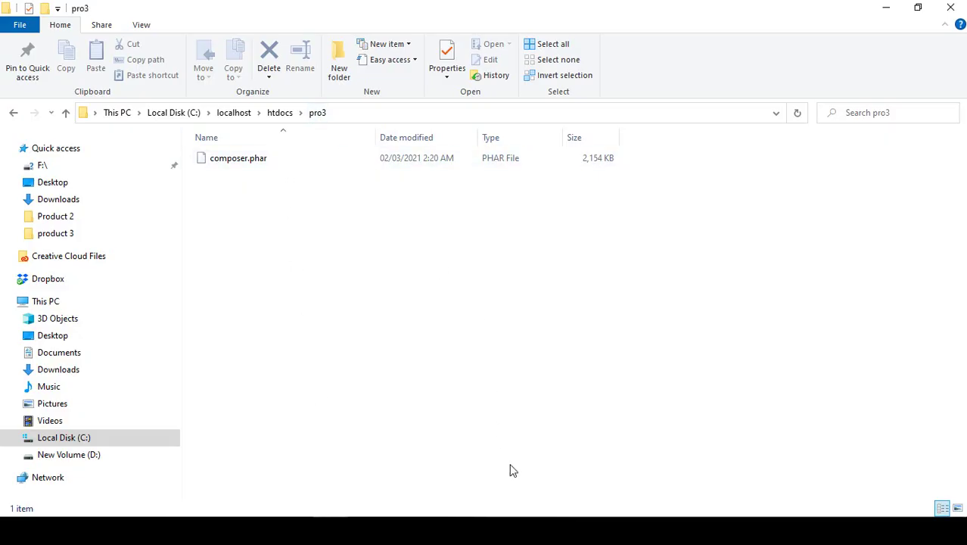
{"action": "left_click", "coordinate": [514, 530]}
{"action": "left_click_drag", "start_coordinate": [367, 70], "coordinate": [440, 109]}
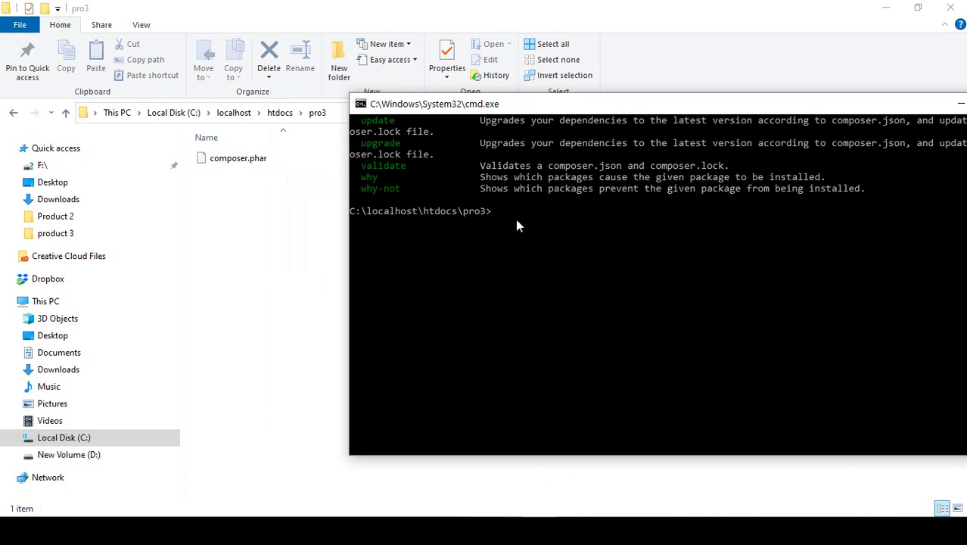
Copy the composer create-project laravel/laravel example-app command from the Laravel docs and paste it at the pro3 prompt.
{"action": "key", "text": "alt+Tab"}
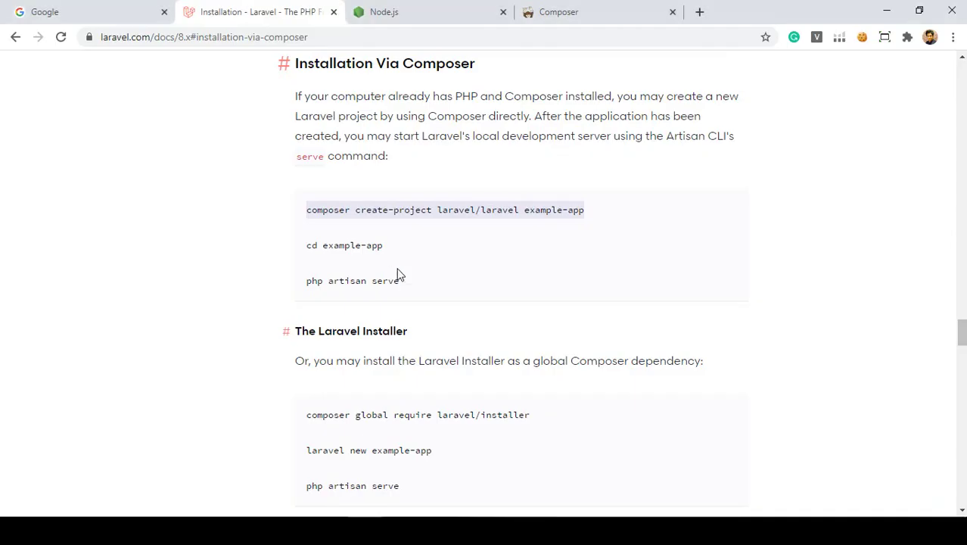
{"action": "left_click", "coordinate": [333, 218]}
{"action": "mouse_move", "coordinate": [310, 210]}
{"action": "left_mouse_down"}
{"action": "mouse_move", "coordinate": [605, 211]}
{"action": "mouse_move", "coordinate": [340, 208]}
{"action": "mouse_move", "coordinate": [307, 218]}
{"action": "left_mouse_up"}
{"action": "key", "text": "ctrl+c"}
{"action": "key", "text": "alt+Tab"}
{"action": "key", "text": "ctrl+v"}
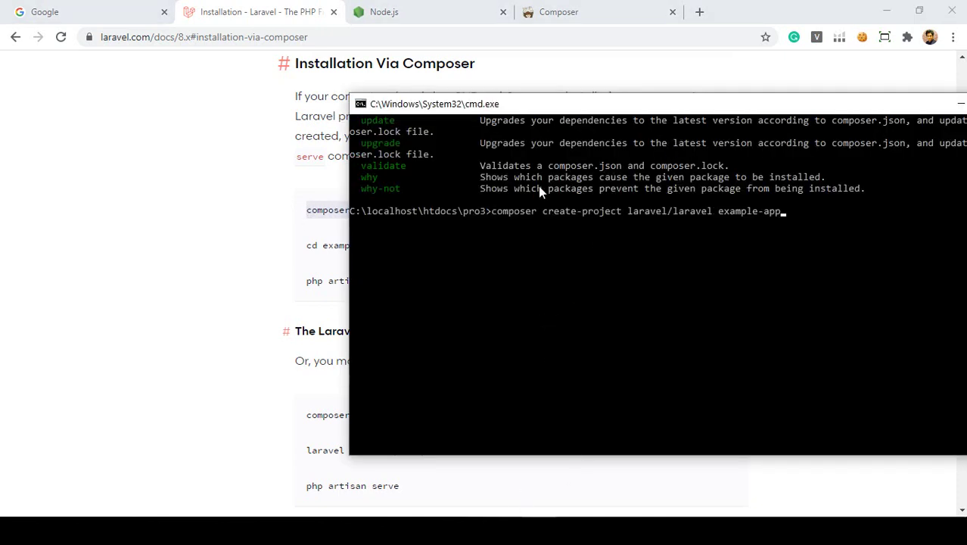
{"action": "left_click_drag", "start_coordinate": [567, 109], "coordinate": [489, 106]}
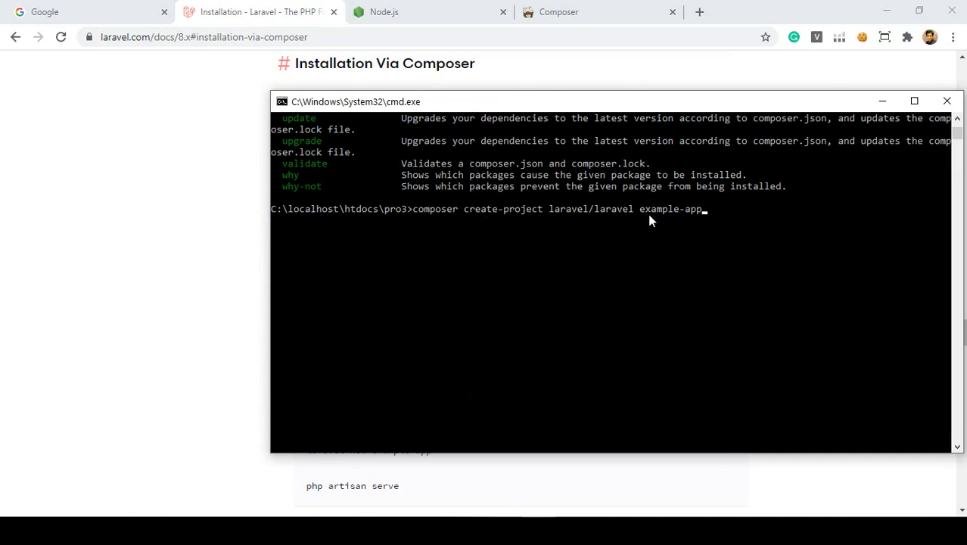
Replace the project name example-app with ecommerce and run composer create-project laravel/laravel ecommerce beside the pro3 folder window.
{"action": "left_click_drag", "start_coordinate": [640, 209], "coordinate": [695, 211]}
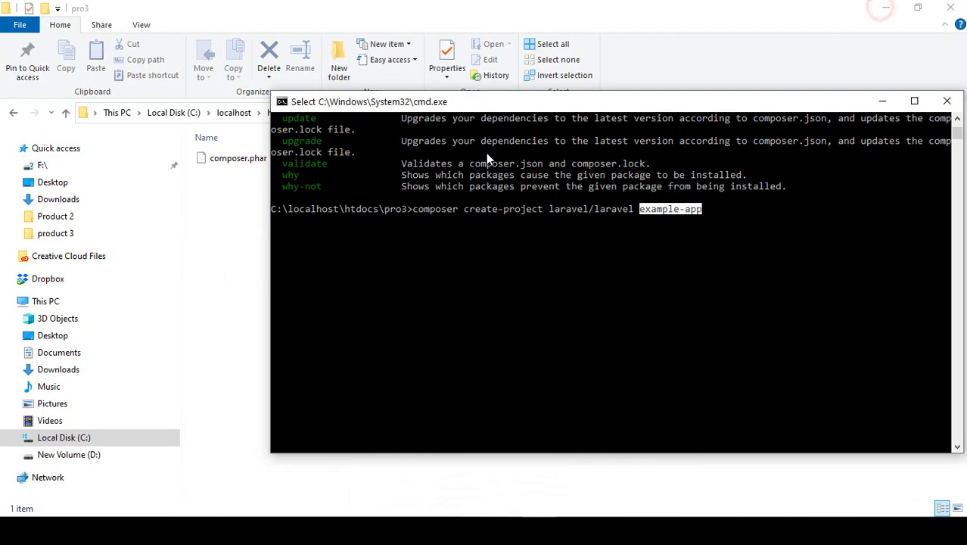
{"action": "left_click_drag", "start_coordinate": [428, 102], "coordinate": [433, 126]}
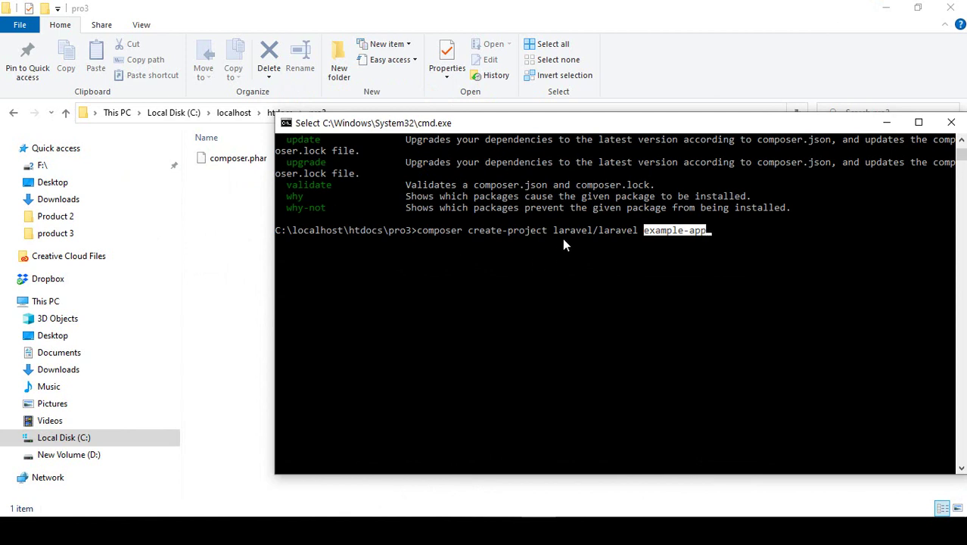
{"action": "key", "text": "ctrl+c"}
{"action": "key", "text": "BackSpace"}
{"action": "key", "text": "BackSpace"}
{"action": "key", "text": "BackSpace"}
{"action": "key", "text": "BackSpace"}
{"action": "key", "text": "BackSpace"}
{"action": "key", "text": "BackSpace"}
{"action": "key", "text": "BackSpace"}
{"action": "key", "text": "BackSpace"}
{"action": "key", "text": "BackSpace"}
{"action": "key", "text": "BackSpace"}
{"action": "key", "text": "BackSpace"}
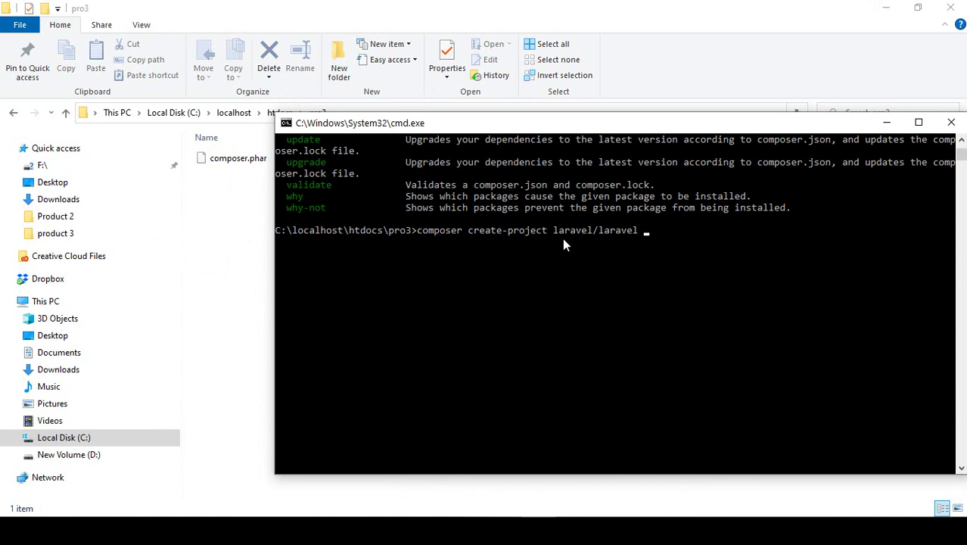
{"action": "type", "text": "ecommerce"}
{"action": "key", "text": "Return"}
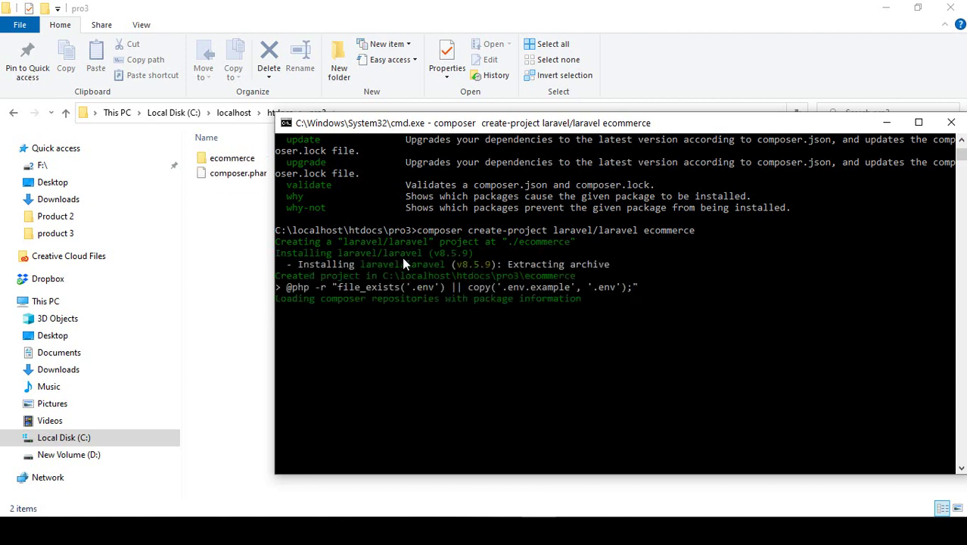
Move the Command Prompt aside and open the ecommerce folder in pro3 to look through the installed Laravel files.
{"action": "left_click_drag", "start_coordinate": [432, 126], "coordinate": [464, 93]}
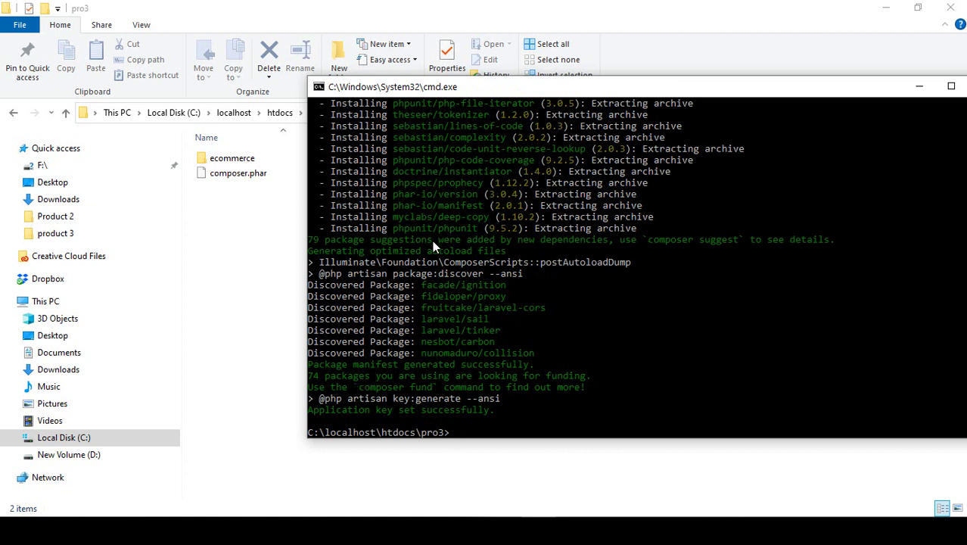
{"action": "left_click", "coordinate": [252, 239]}
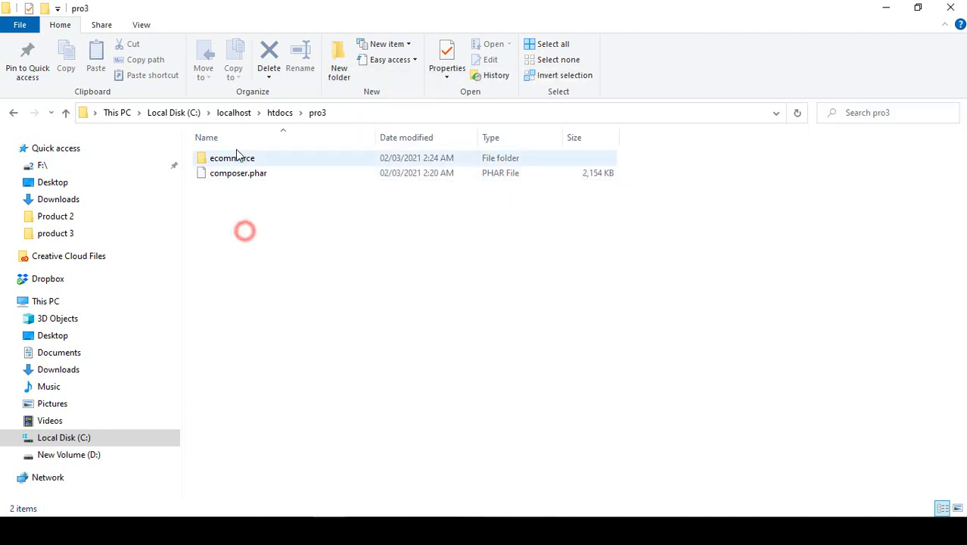
{"action": "double_click", "coordinate": [233, 159]}
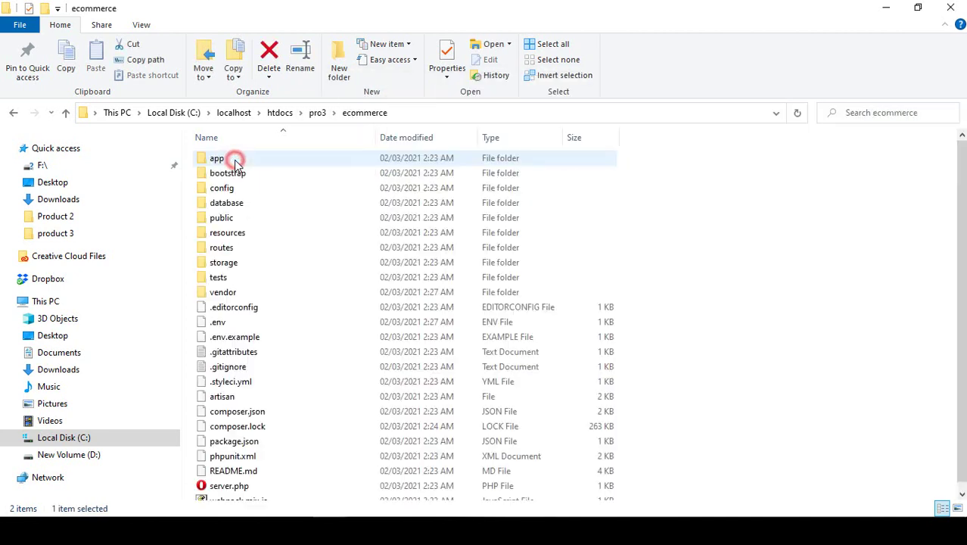
{"action": "scroll", "coordinate": [744, 321], "scroll_direction": "down", "scroll_amount": 1}
{"action": "scroll", "coordinate": [746, 323], "scroll_direction": "up", "scroll_amount": 1}
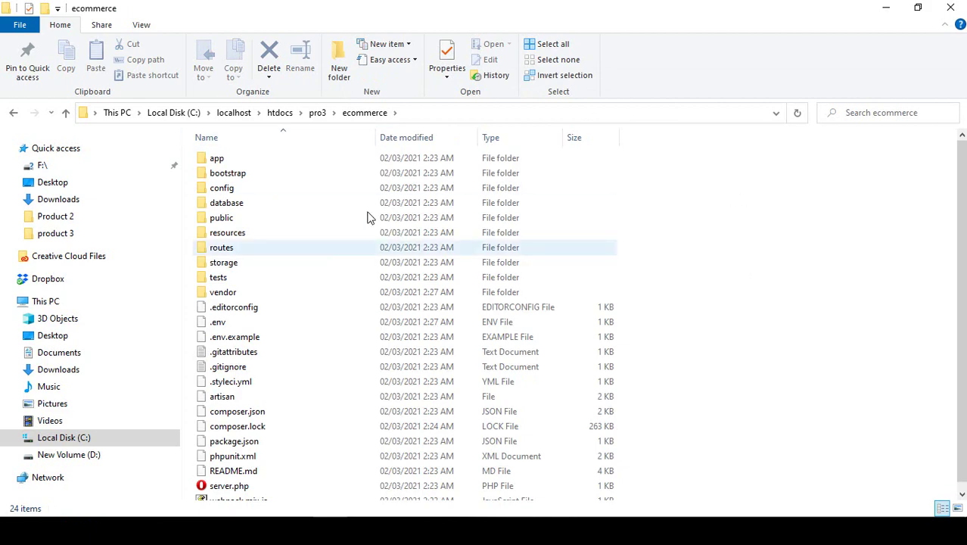
Return to the Laravel docs and highlight the cd example-app command under Installation Via Composer.
{"action": "key", "text": "alt+Tab"}
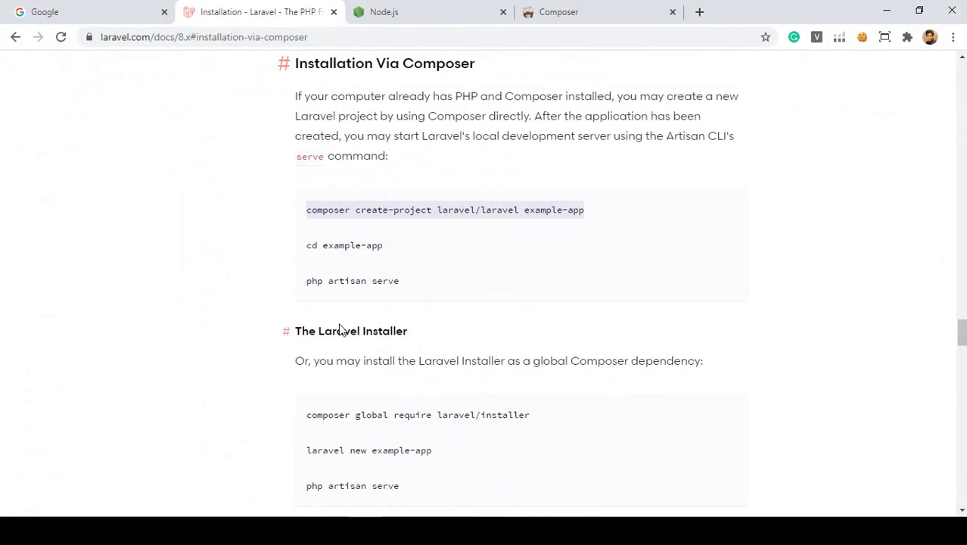
{"action": "left_click_drag", "start_coordinate": [307, 245], "coordinate": [383, 245]}
{"action": "left_click", "coordinate": [319, 249]}
{"action": "left_click", "coordinate": [380, 245]}
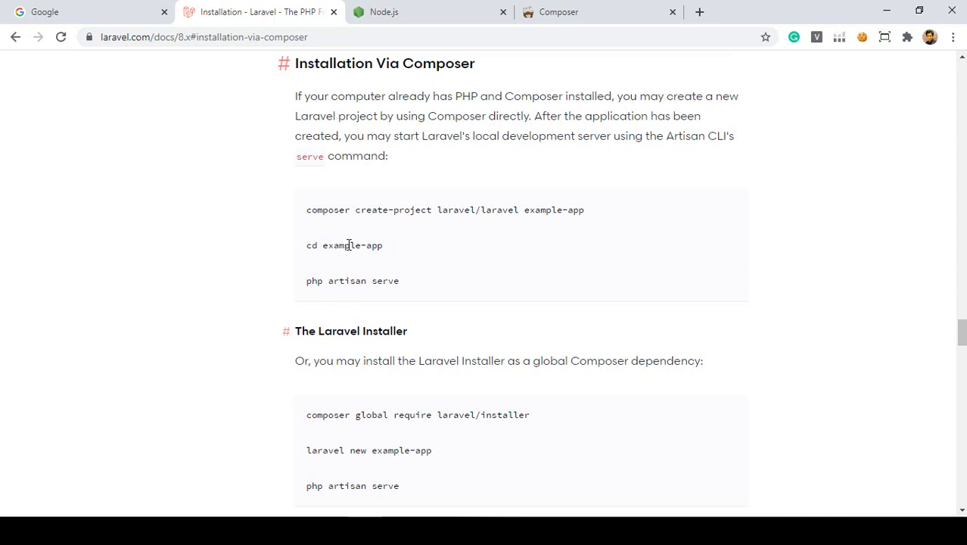
Mark pro3 in the Command Prompt path and compare it with the ecommerce folder path in File Explorer.
{"action": "key", "text": "alt+Tab"}
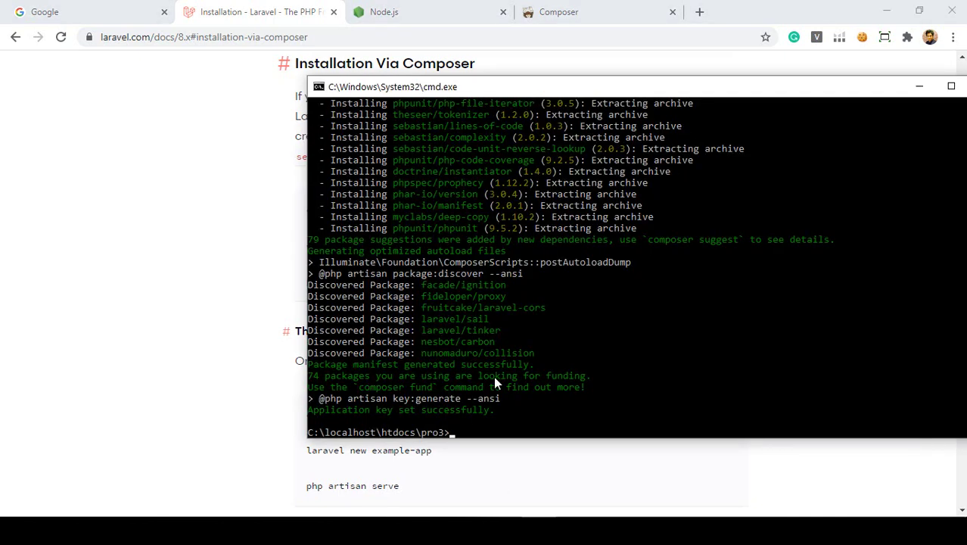
{"action": "scroll", "coordinate": [493, 376], "scroll_direction": "down", "scroll_amount": 2}
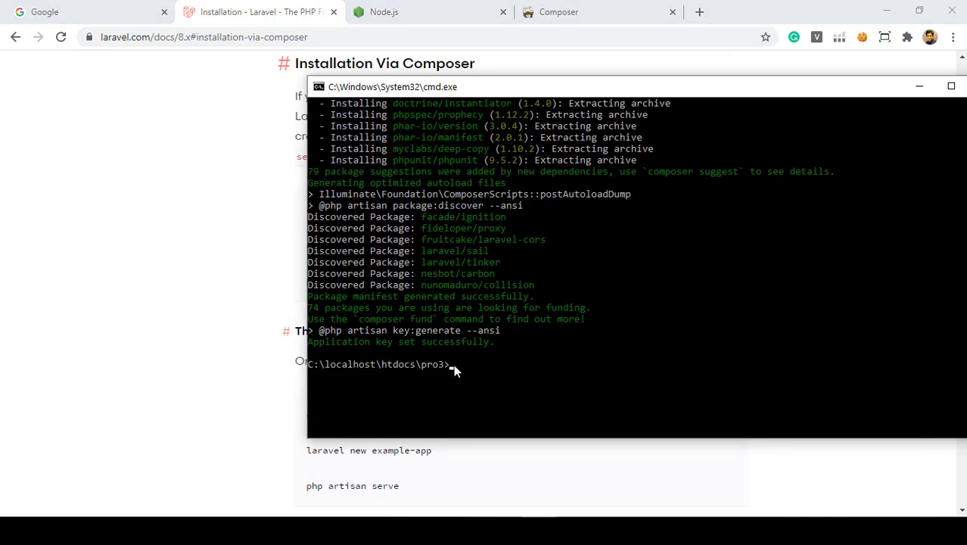
{"action": "left_click_drag", "start_coordinate": [421, 366], "coordinate": [444, 366]}
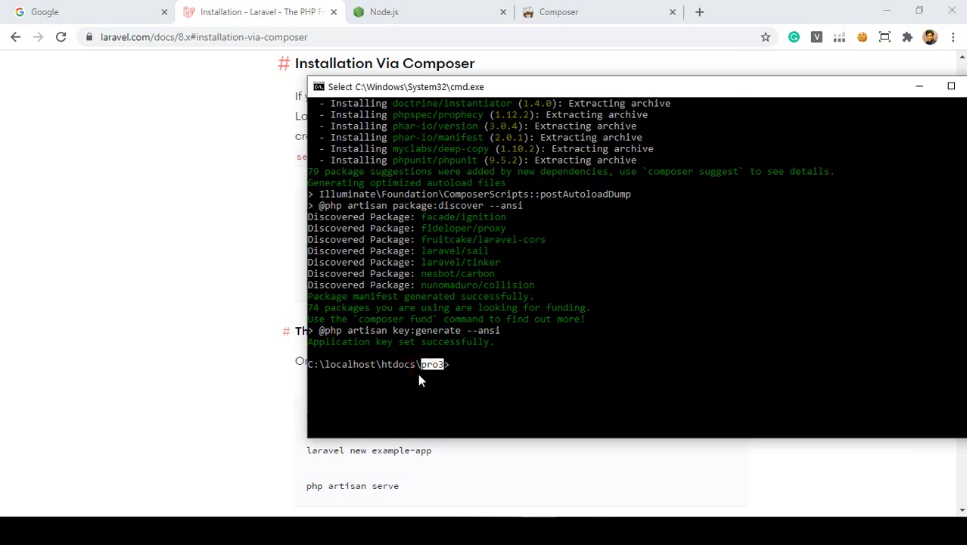
{"action": "key", "text": "alt+Tab"}
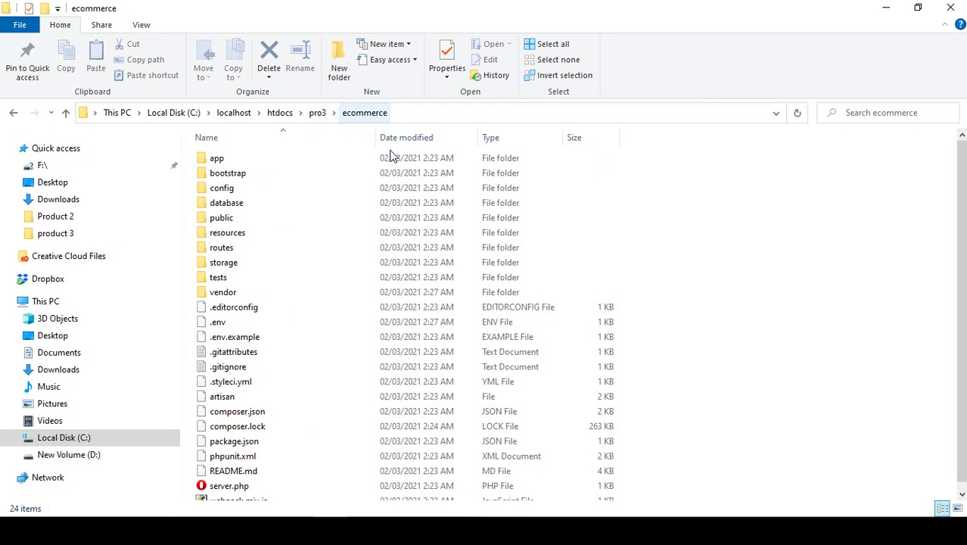
Change the Command Prompt directory with cd ecommerce and mark the pro3\ecommerce part of the prompt.
{"action": "key", "text": "alt+Tab"}
{"action": "left_click", "coordinate": [490, 368]}
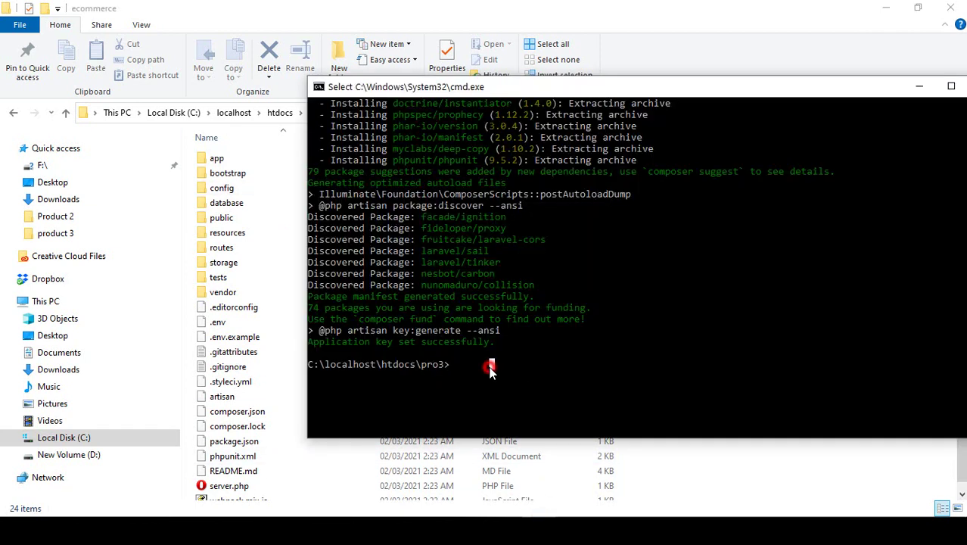
{"action": "type", "text": "cd"}
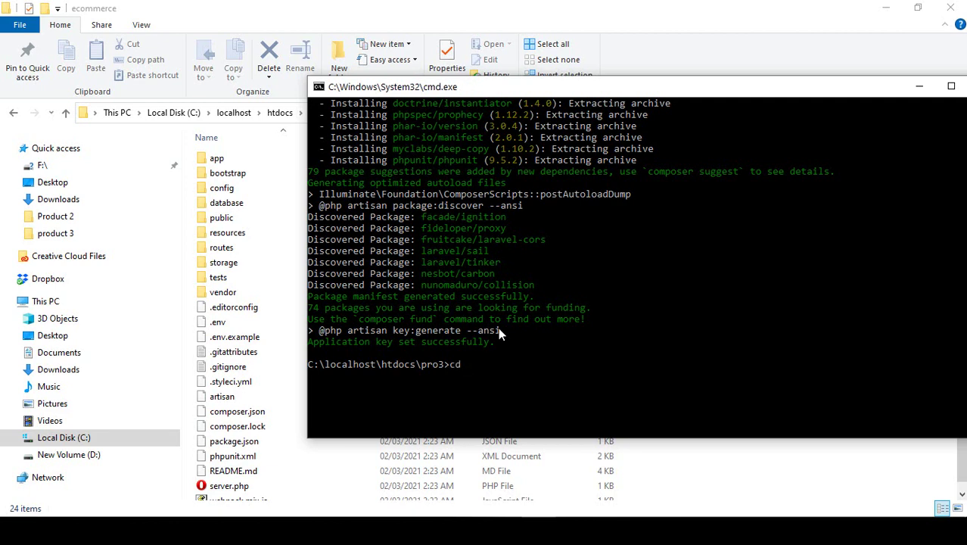
{"action": "left_click_drag", "start_coordinate": [537, 87], "coordinate": [512, 151]}
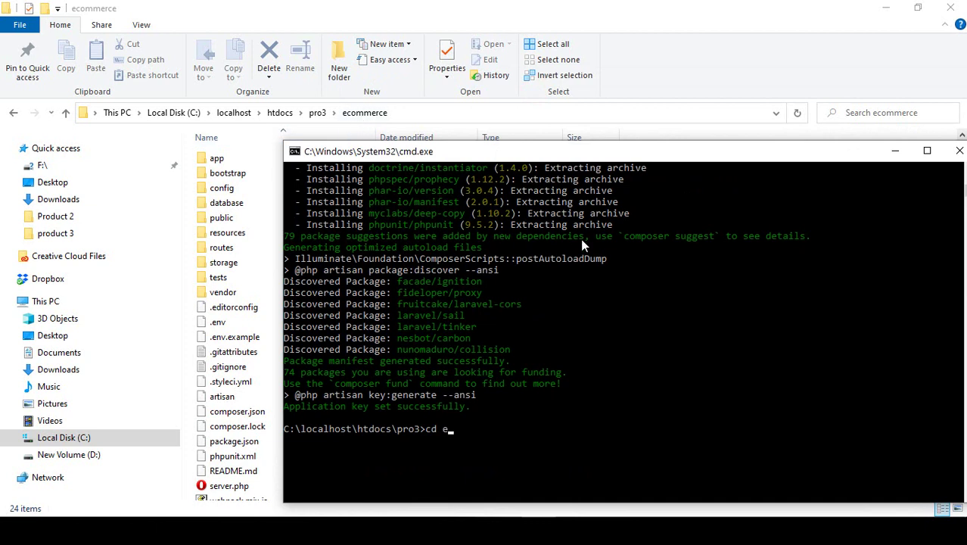
{"action": "type", "text": "ecommerce"}
{"action": "key", "text": "Return"}
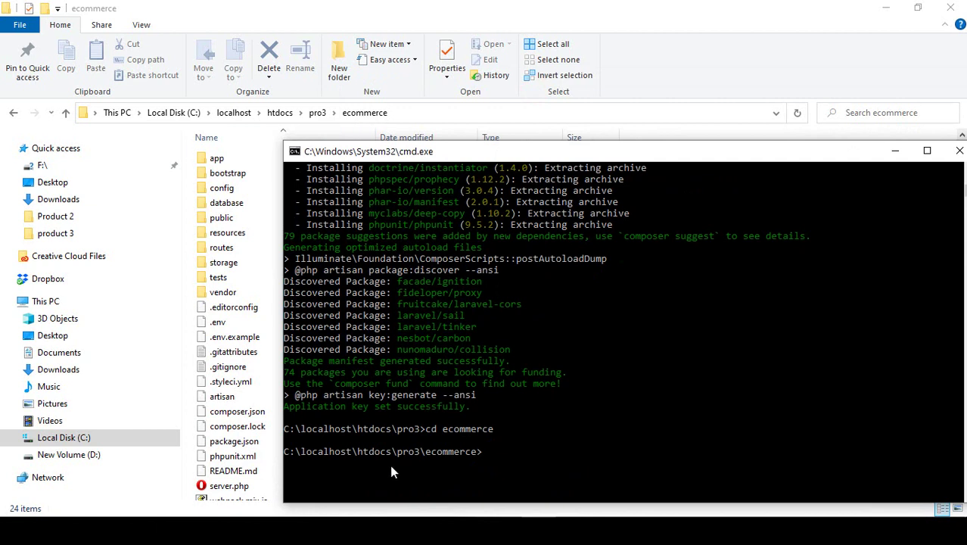
{"action": "left_click_drag", "start_coordinate": [397, 452], "coordinate": [473, 452]}
{"action": "left_click", "coordinate": [491, 454]}
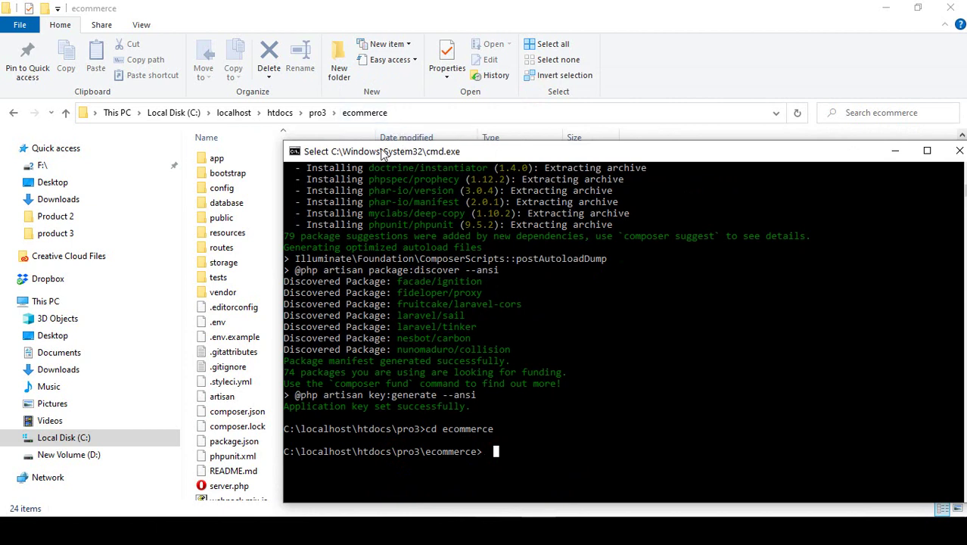
Open a second Command Prompt directly from the ecommerce folder using cmd, check its path, and close it.
{"action": "left_click", "coordinate": [393, 115]}
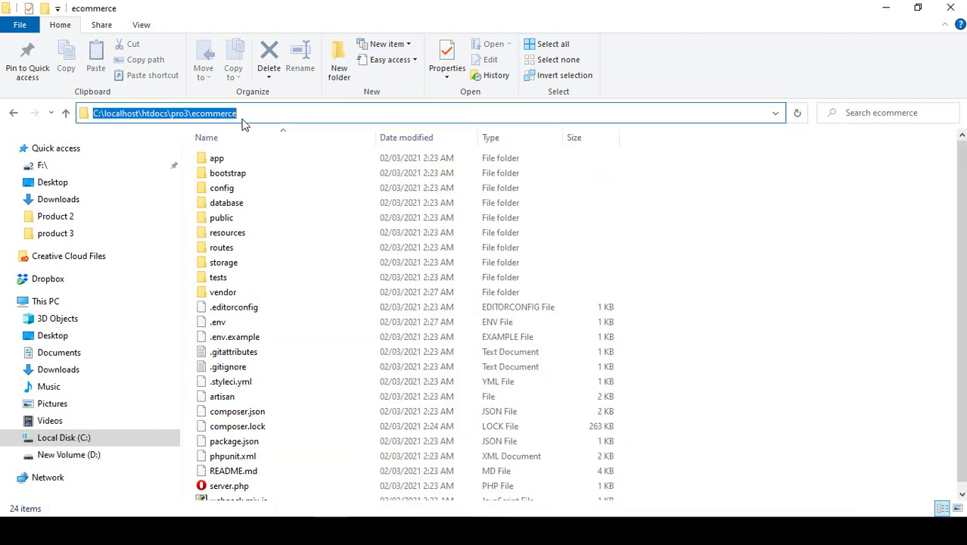
{"action": "type", "text": "cmd"}
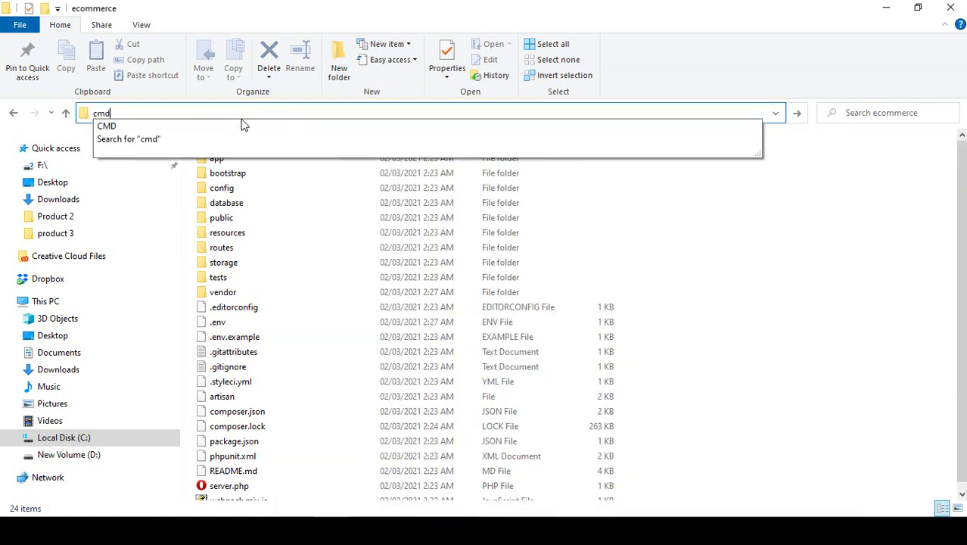
{"action": "key", "text": "Return"}
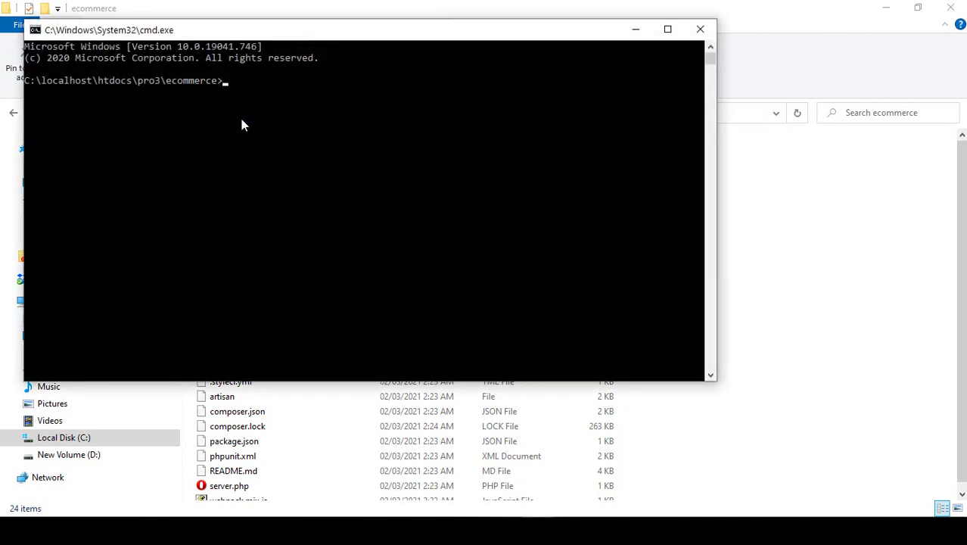
{"action": "left_click", "coordinate": [137, 81]}
{"action": "left_click_drag", "start_coordinate": [185, 84], "coordinate": [218, 84]}
{"action": "left_click", "coordinate": [218, 84]}
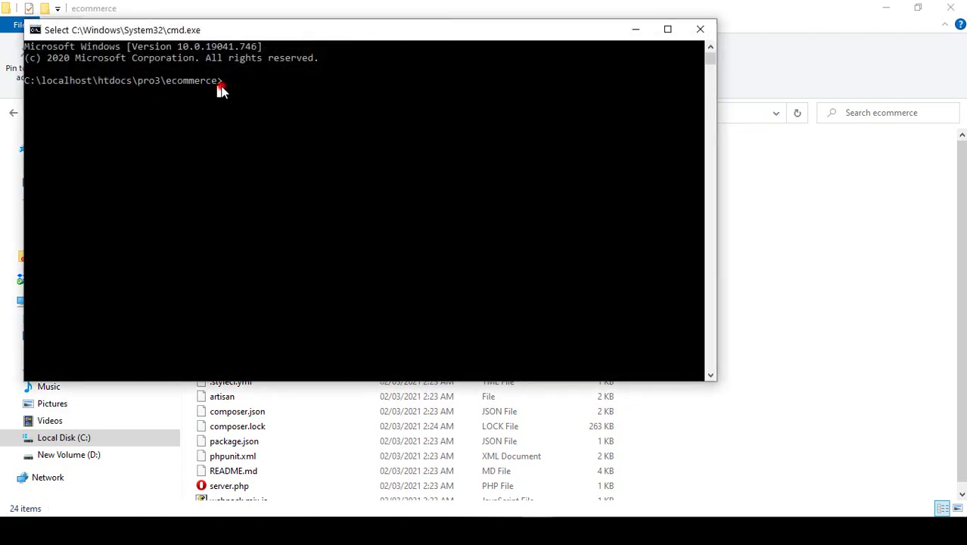
{"action": "left_click", "coordinate": [700, 29]}
Return to the Laravel docs and highlight the php artisan serve command under Installation Via Composer.
{"action": "key", "text": "alt+Tab"}
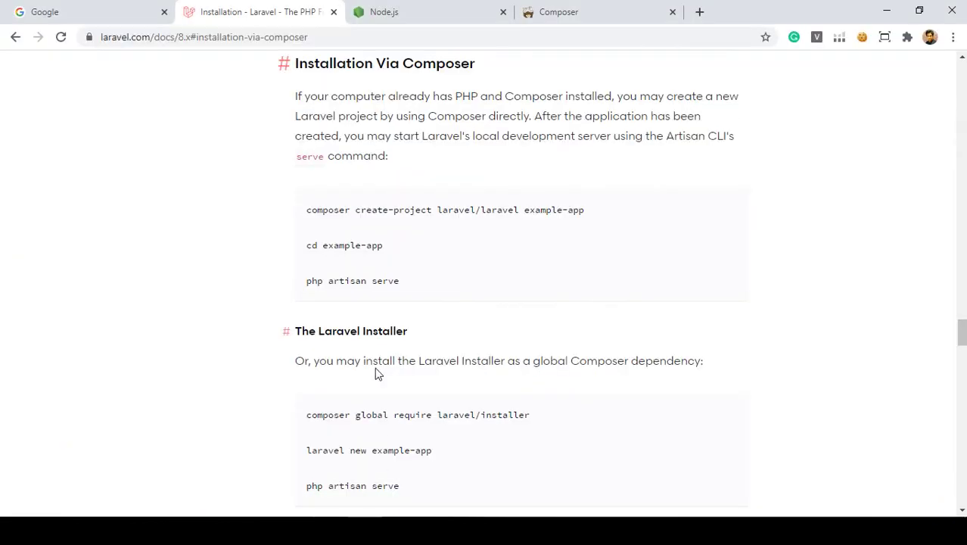
{"action": "left_click_drag", "start_coordinate": [307, 289], "coordinate": [400, 281]}
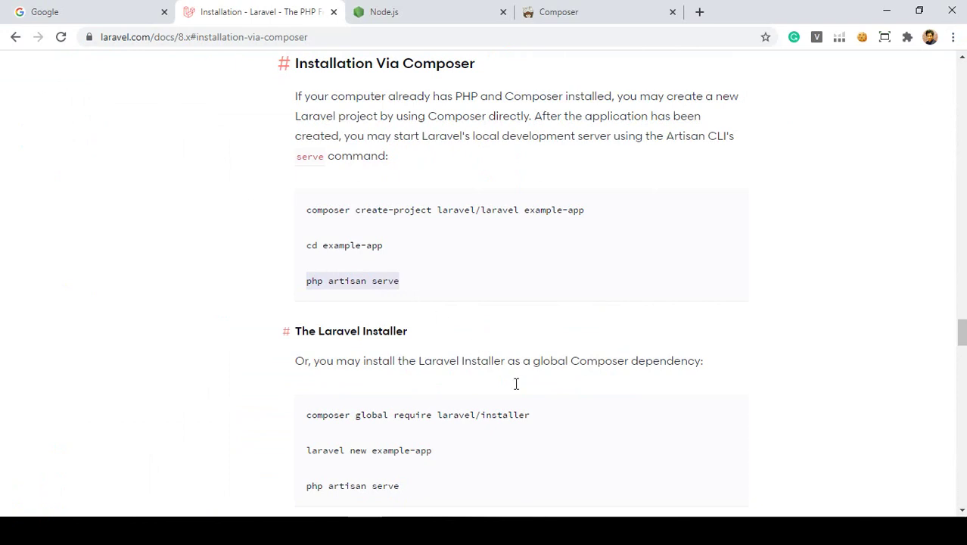
Switch to the Command Prompt and start the Laravel development server from the ecommerce folder with php artisan serve.
{"action": "key", "text": "alt+Tab"}
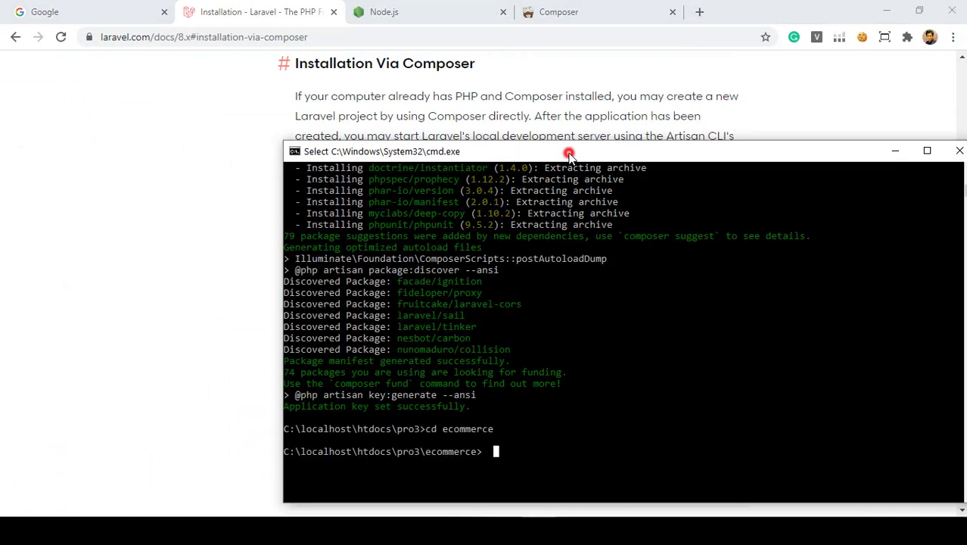
{"action": "left_click_drag", "start_coordinate": [568, 152], "coordinate": [666, 84]}
{"action": "scroll", "coordinate": [295, 230], "scroll_direction": "down", "scroll_amount": 3}
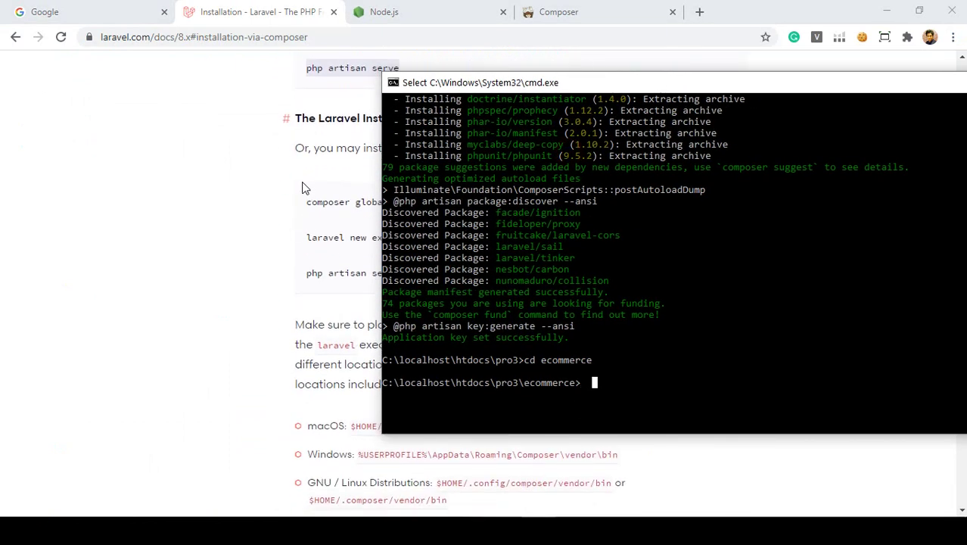
{"action": "key", "text": "Escape"}
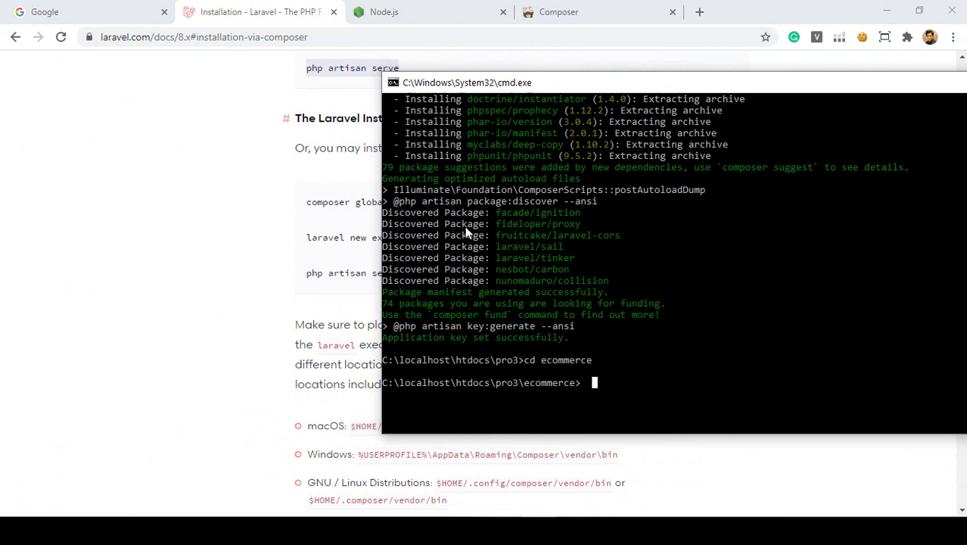
{"action": "type", "text": "php artisan serve"}
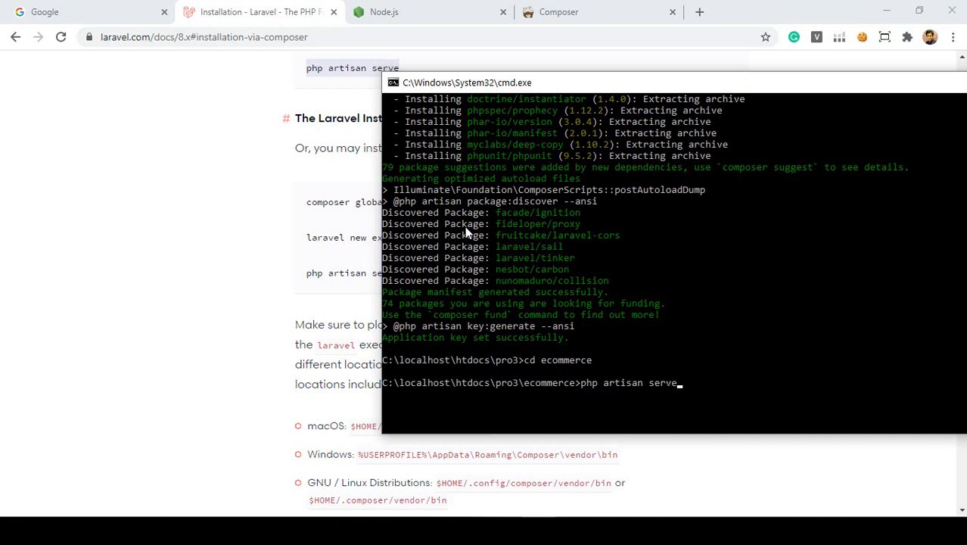
{"action": "key", "text": "Return"}
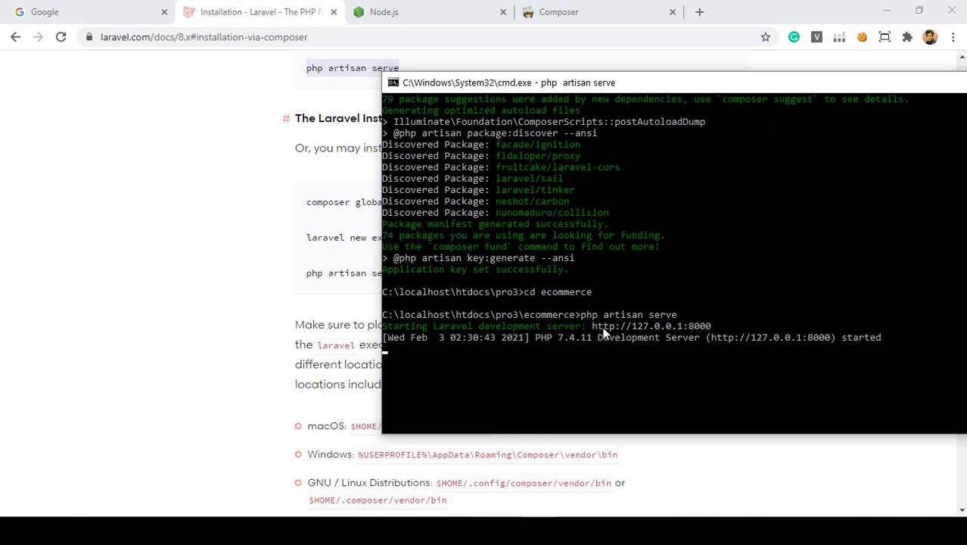
{"action": "double_click", "coordinate": [635, 327]}
{"action": "key", "text": "ctrl+c"}
{"action": "left_click", "coordinate": [698, 12]}
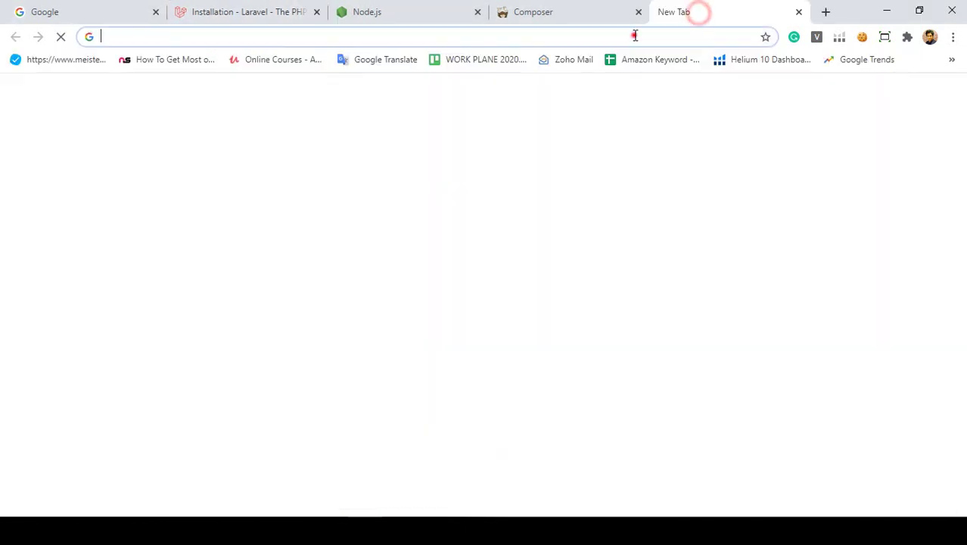
{"action": "key", "text": "ctrl+v"}
{"action": "key", "text": "Return"}
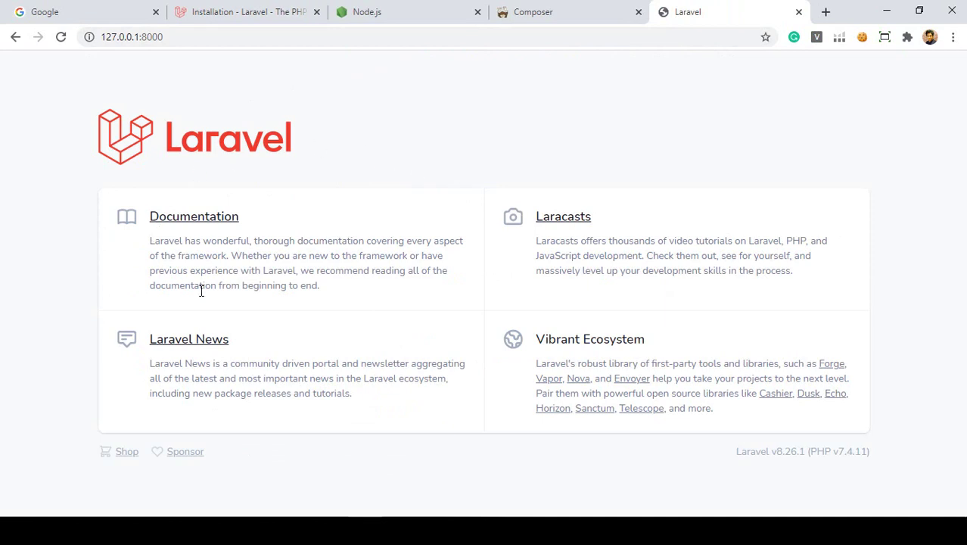
Highlight the Laravel and PHP version line below the cards on the Laravel welcome page.
{"action": "left_click_drag", "start_coordinate": [738, 451], "coordinate": [863, 463]}
{"action": "left_click", "coordinate": [857, 460]}
{"action": "left_click", "coordinate": [861, 460]}
Open the XAMPP dashboard at localhost in a new browser tab and highlight the version number in its welcome heading.
{"action": "key", "text": "alt+Tab"}
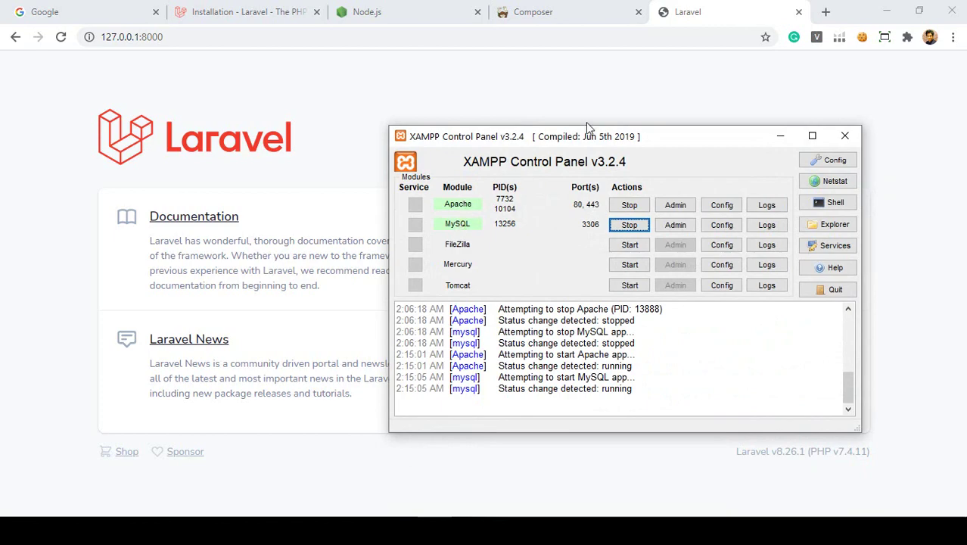
{"action": "left_click", "coordinate": [615, 88]}
{"action": "left_click", "coordinate": [825, 12]}
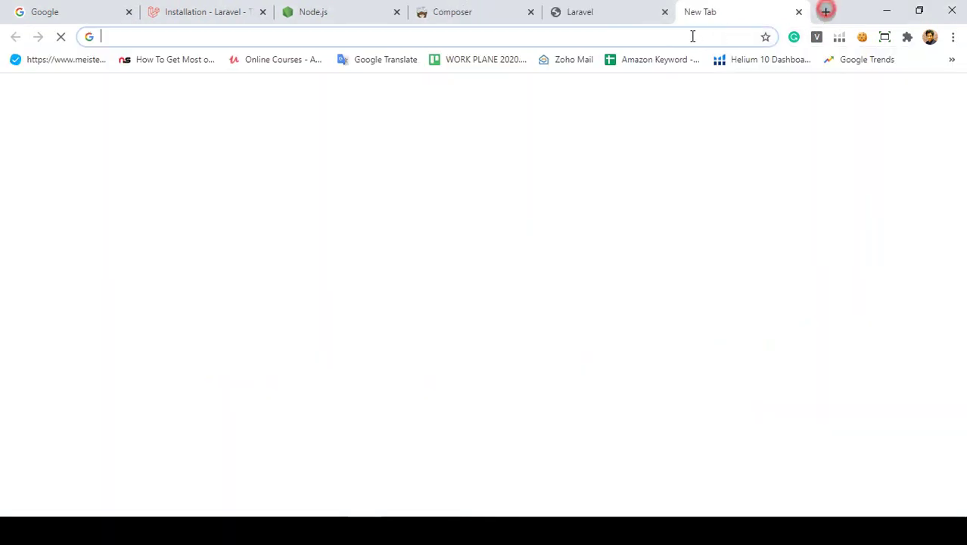
{"action": "type", "text": "lo"}
{"action": "key", "text": "Return"}
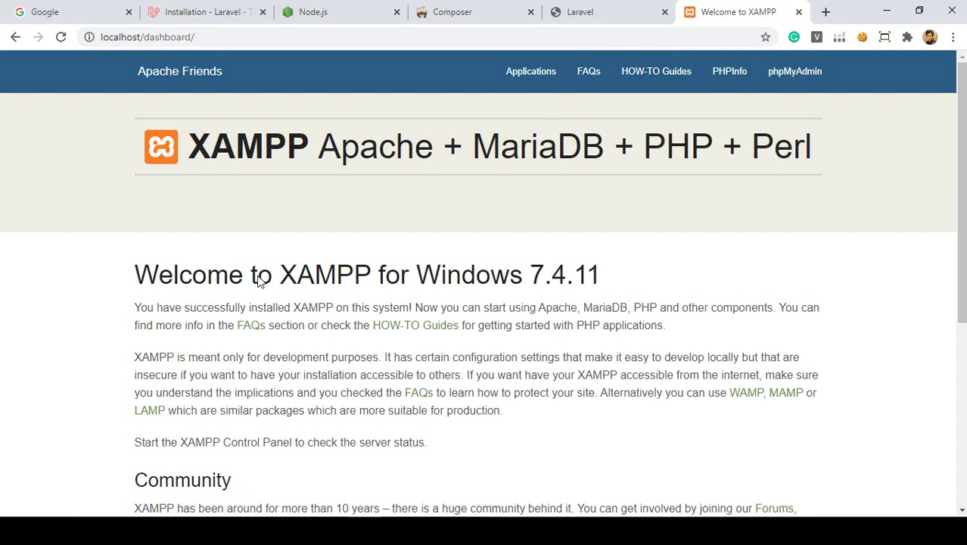
{"action": "left_click_drag", "start_coordinate": [521, 282], "coordinate": [626, 283]}
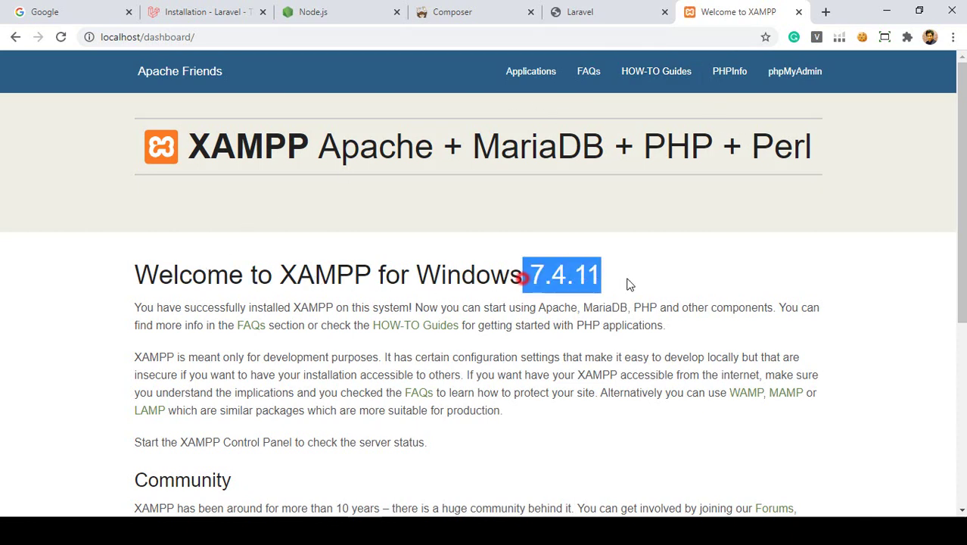
{"action": "left_click", "coordinate": [627, 280]}
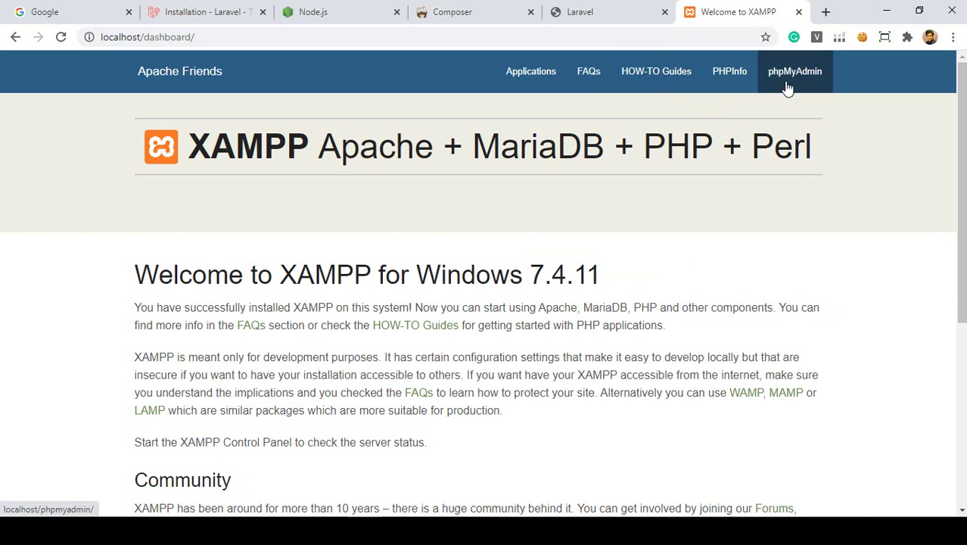
Open the PHPInfo page from the XAMPP dashboard, highlight the PHP version in its header, and close the page.
{"action": "left_click", "coordinate": [727, 74]}
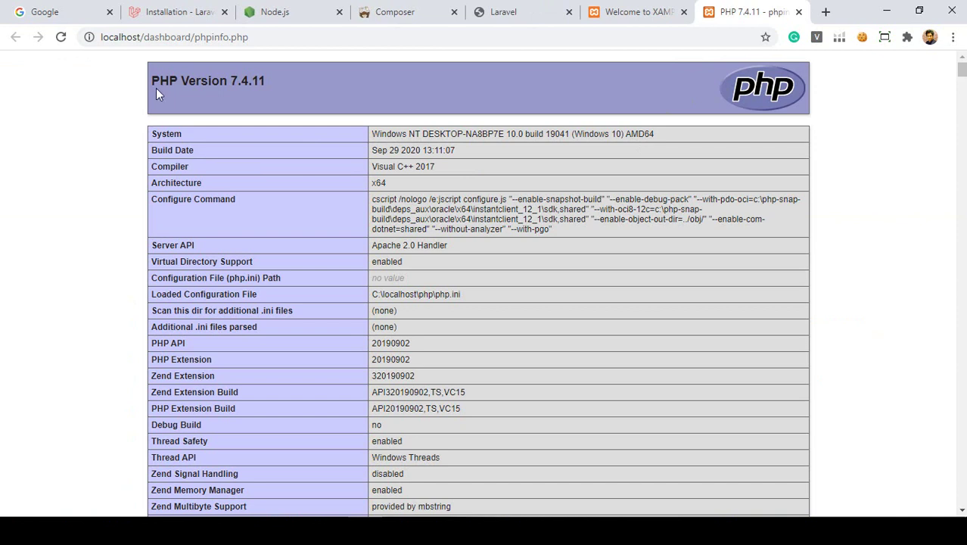
{"action": "left_click_drag", "start_coordinate": [151, 80], "coordinate": [274, 86]}
{"action": "left_click", "coordinate": [261, 100]}
{"action": "left_click", "coordinate": [272, 84]}
{"action": "left_click_drag", "start_coordinate": [230, 80], "coordinate": [269, 83]}
{"action": "left_click", "coordinate": [272, 85]}
{"action": "left_click_drag", "start_coordinate": [236, 87], "coordinate": [308, 83]}
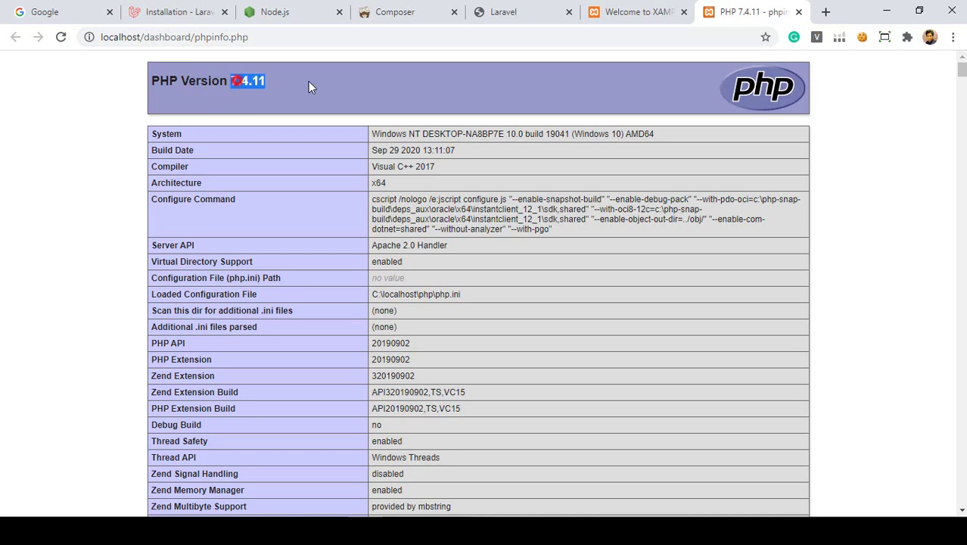
{"action": "left_click", "coordinate": [308, 83]}
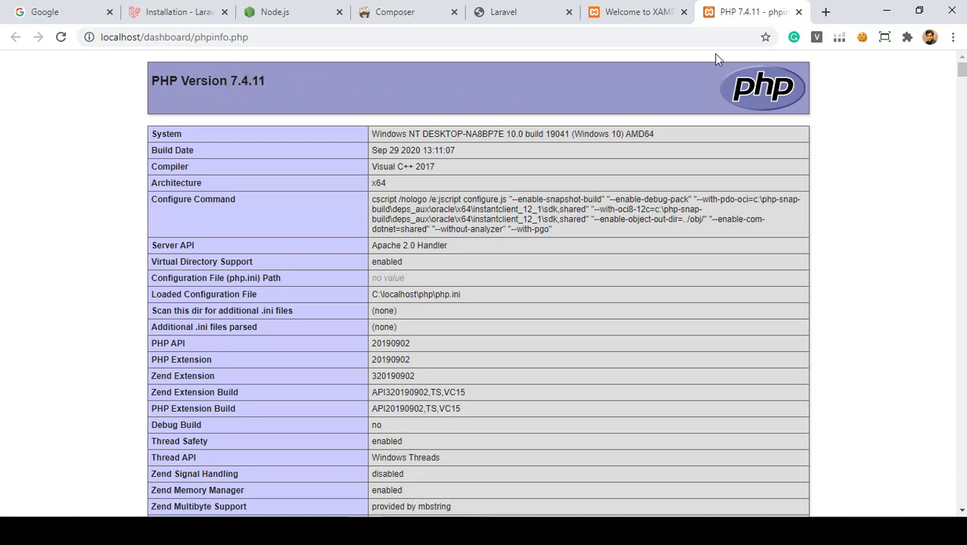
{"action": "left_click", "coordinate": [798, 11]}
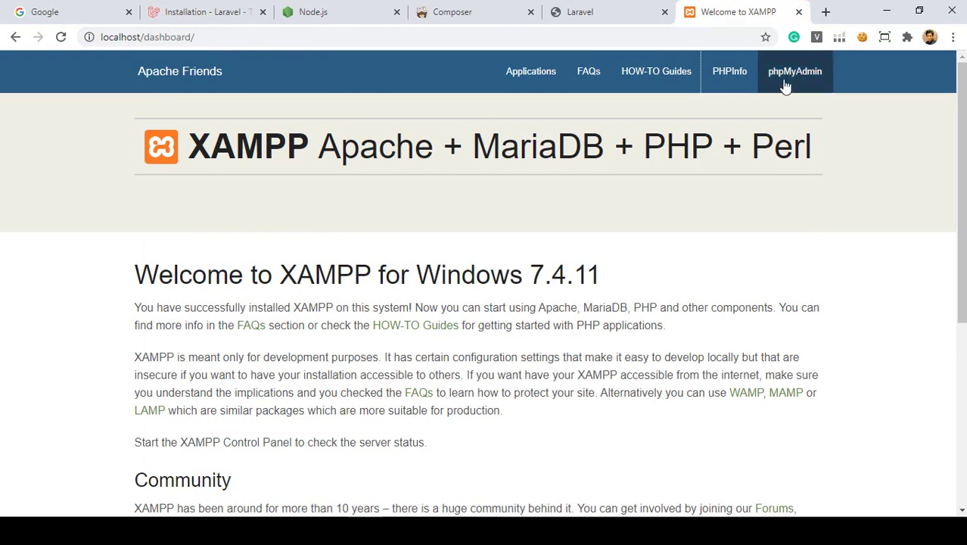
Open phpMyAdmin from the XAMPP dashboard and close the browser tabs for Node.js and Composer.
{"action": "left_click", "coordinate": [783, 83]}
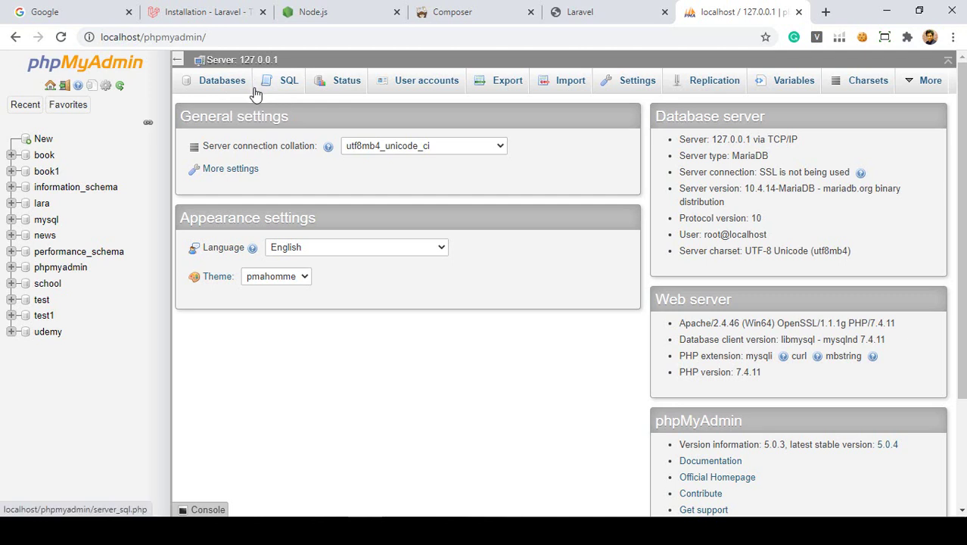
{"action": "left_click", "coordinate": [614, 10]}
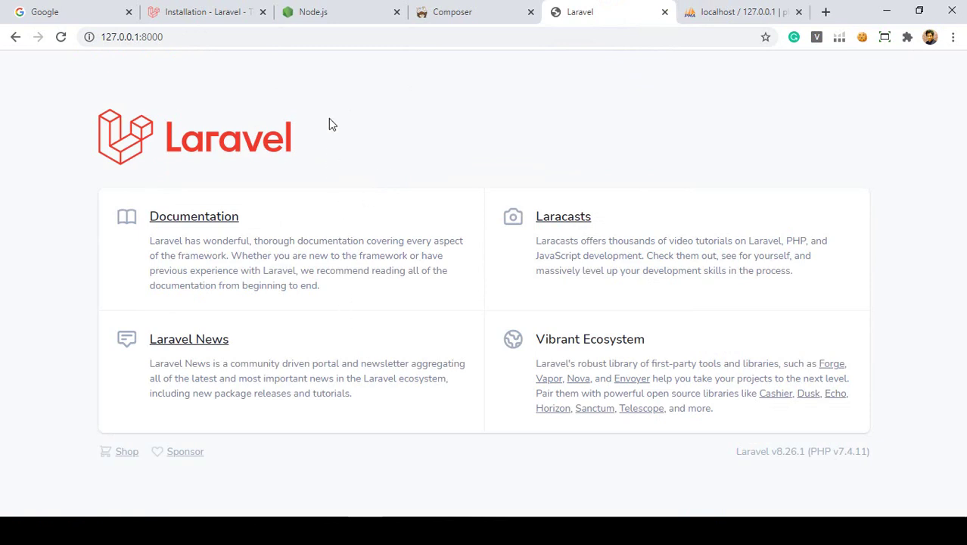
{"action": "left_click", "coordinate": [364, 18]}
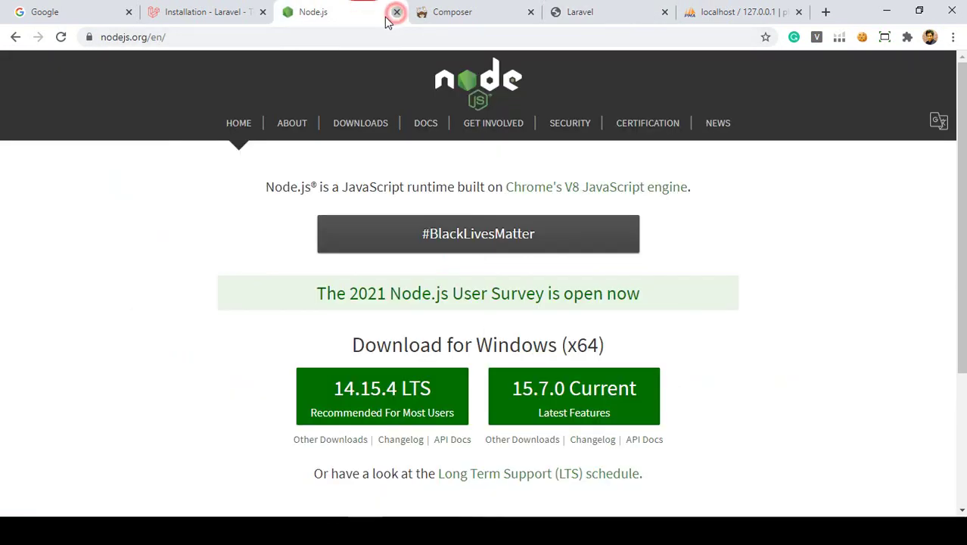
{"action": "left_click", "coordinate": [395, 12]}
{"action": "left_click", "coordinate": [396, 12]}
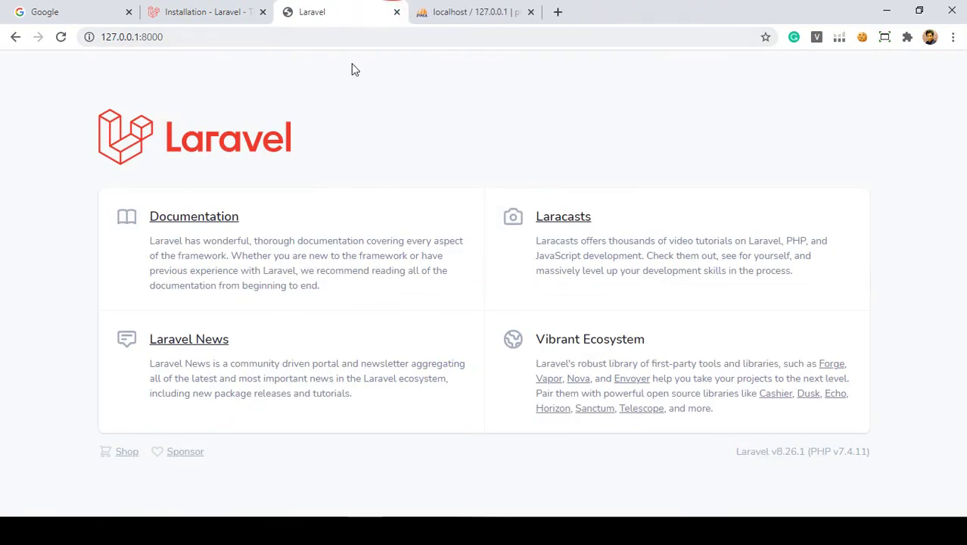
Go to the pro3 folder in File Explorer and add its ecommerce folder to Sublime Text as a project folder.
{"action": "left_click", "coordinate": [329, 513]}
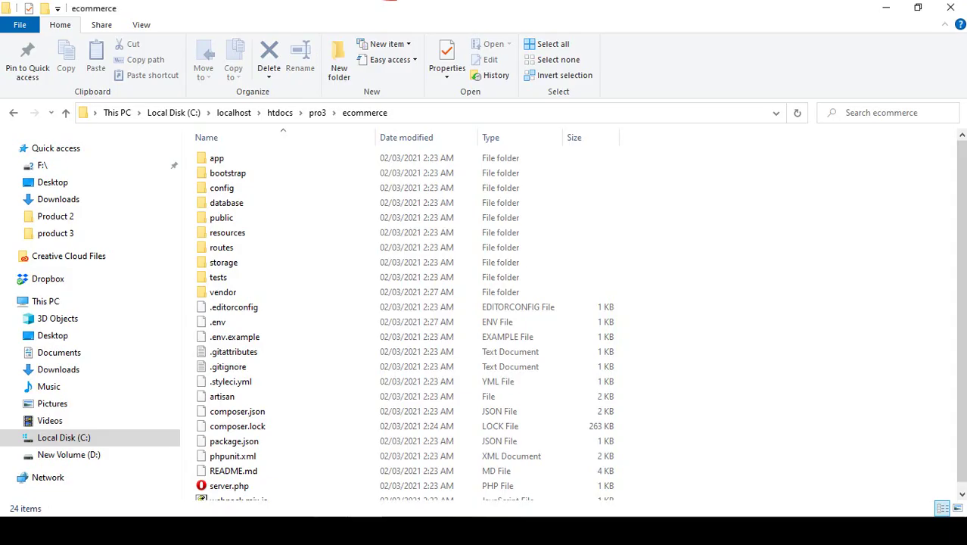
{"action": "left_click", "coordinate": [317, 113]}
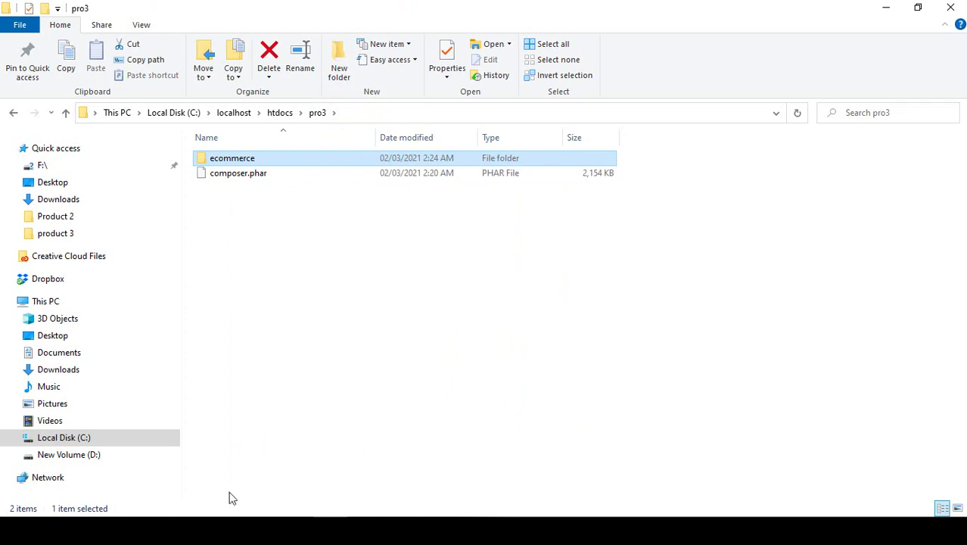
{"action": "key", "text": "alt+Tab"}
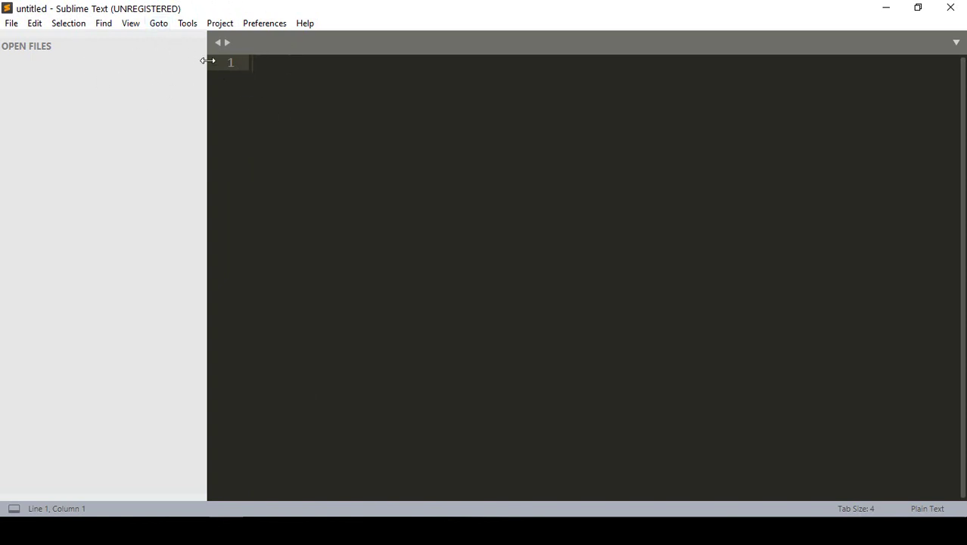
{"action": "left_click", "coordinate": [918, 8]}
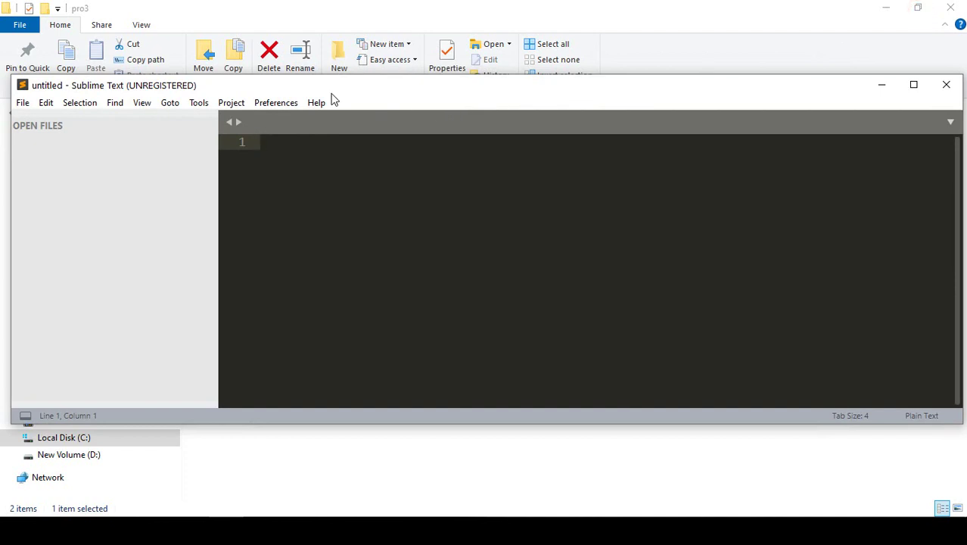
{"action": "left_click_drag", "start_coordinate": [324, 86], "coordinate": [520, 125]}
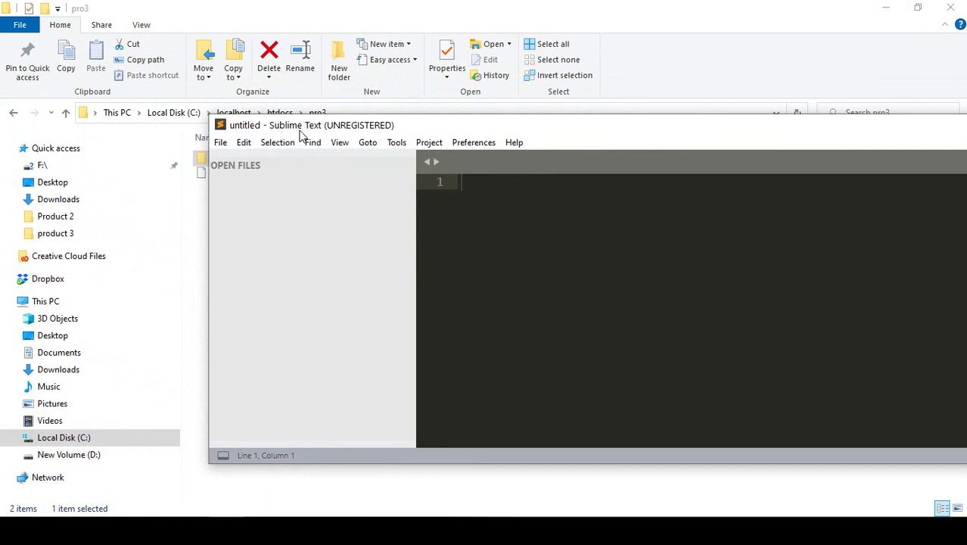
{"action": "left_click_drag", "start_coordinate": [298, 123], "coordinate": [420, 141]}
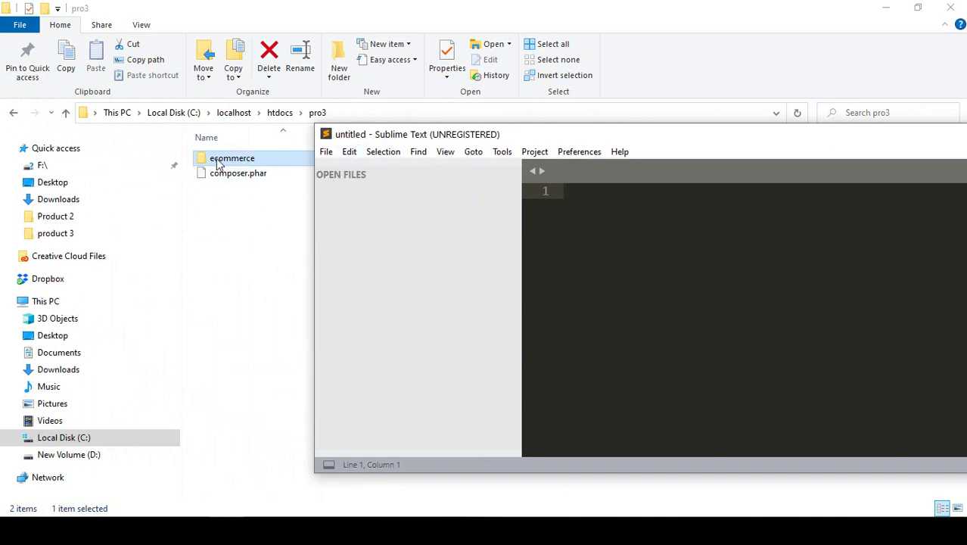
{"action": "left_click_drag", "start_coordinate": [219, 159], "coordinate": [388, 217]}
Look through the ecommerce project files in the maximized Sublime Text window and return to the Laravel welcome page in the browser.
{"action": "left_click_drag", "start_coordinate": [574, 134], "coordinate": [278, 99]}
{"action": "scroll", "coordinate": [109, 211], "scroll_direction": "down", "scroll_amount": 3}
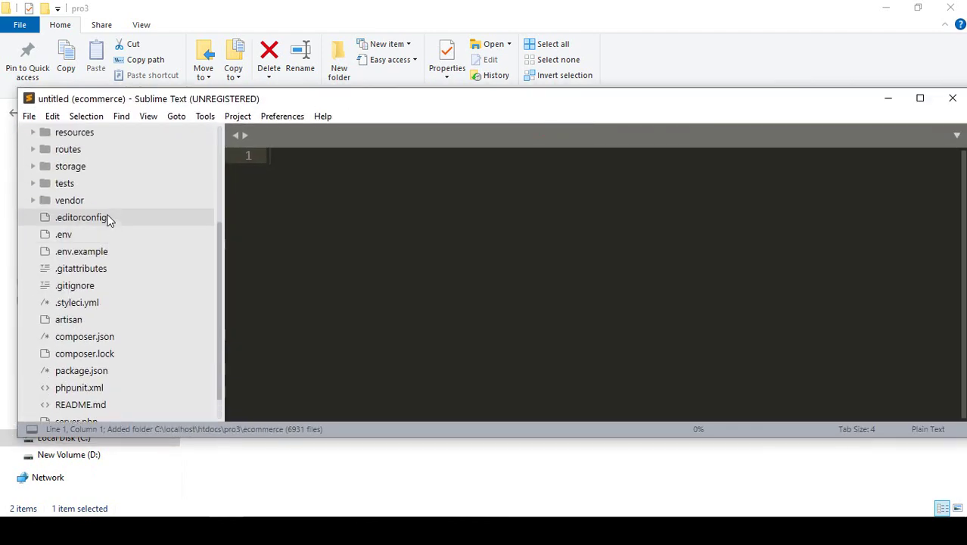
{"action": "scroll", "coordinate": [108, 215], "scroll_direction": "up", "scroll_amount": 4}
{"action": "left_click", "coordinate": [919, 98]}
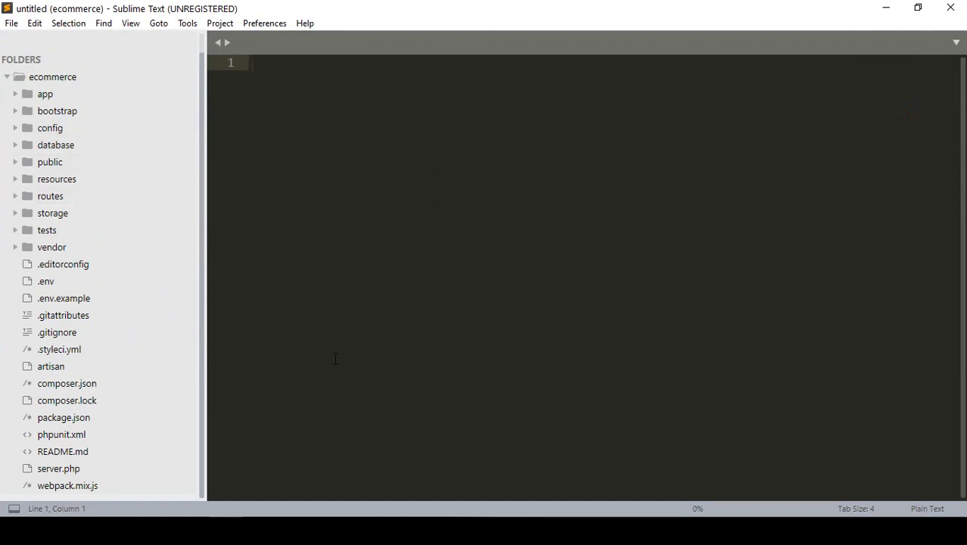
{"action": "key", "text": "alt+Tab"}
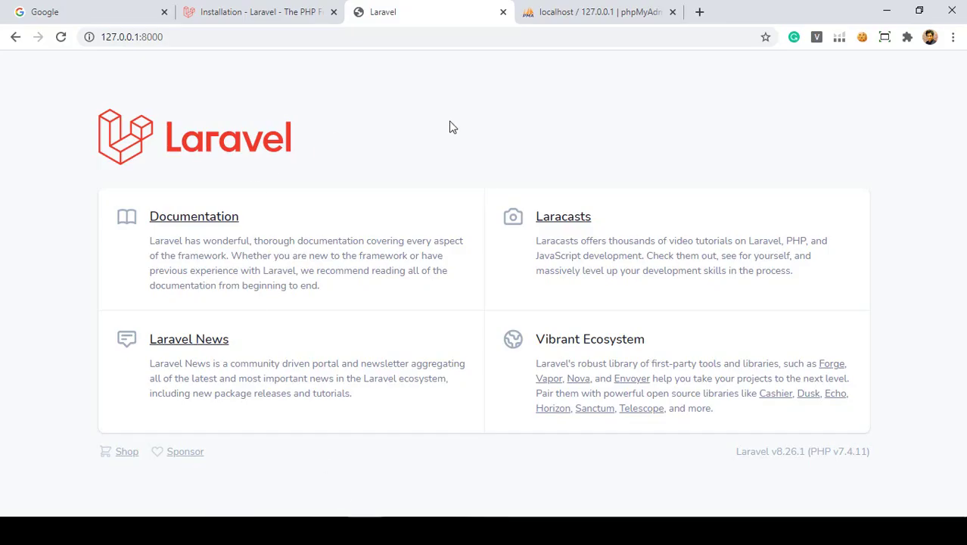